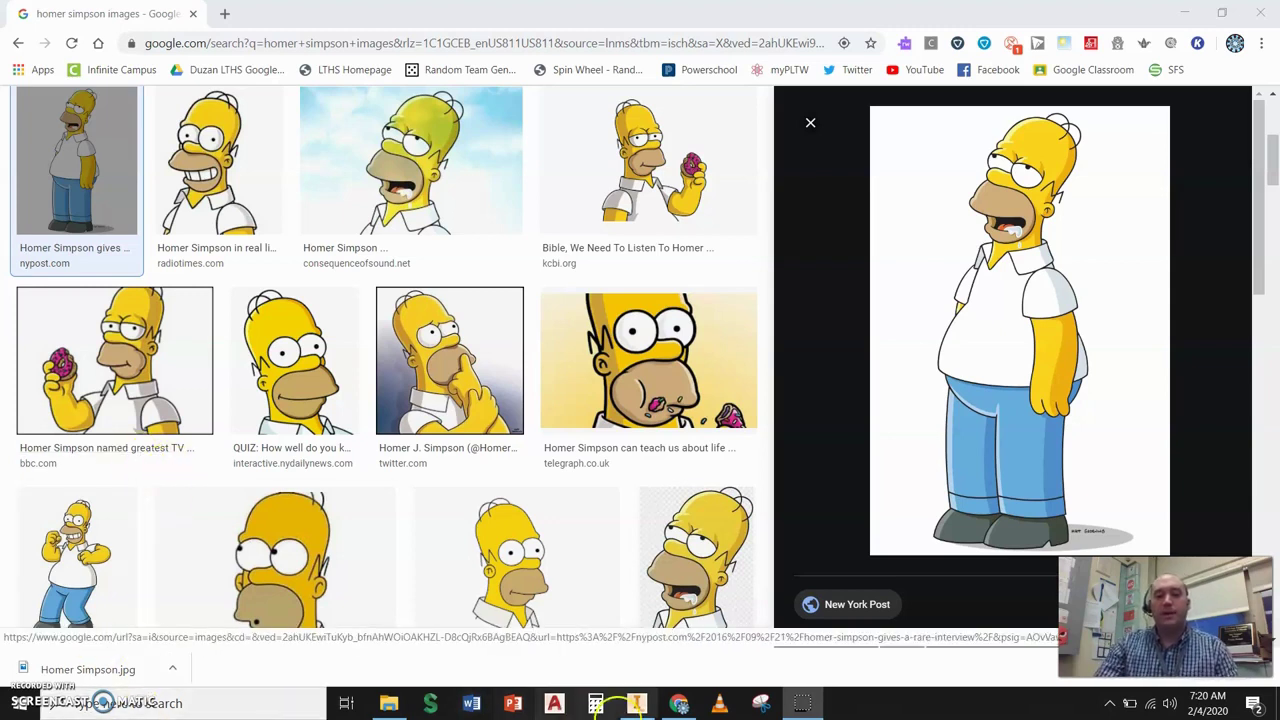
Create a new part from the Standard (in).ipt template
left_click(678, 703)
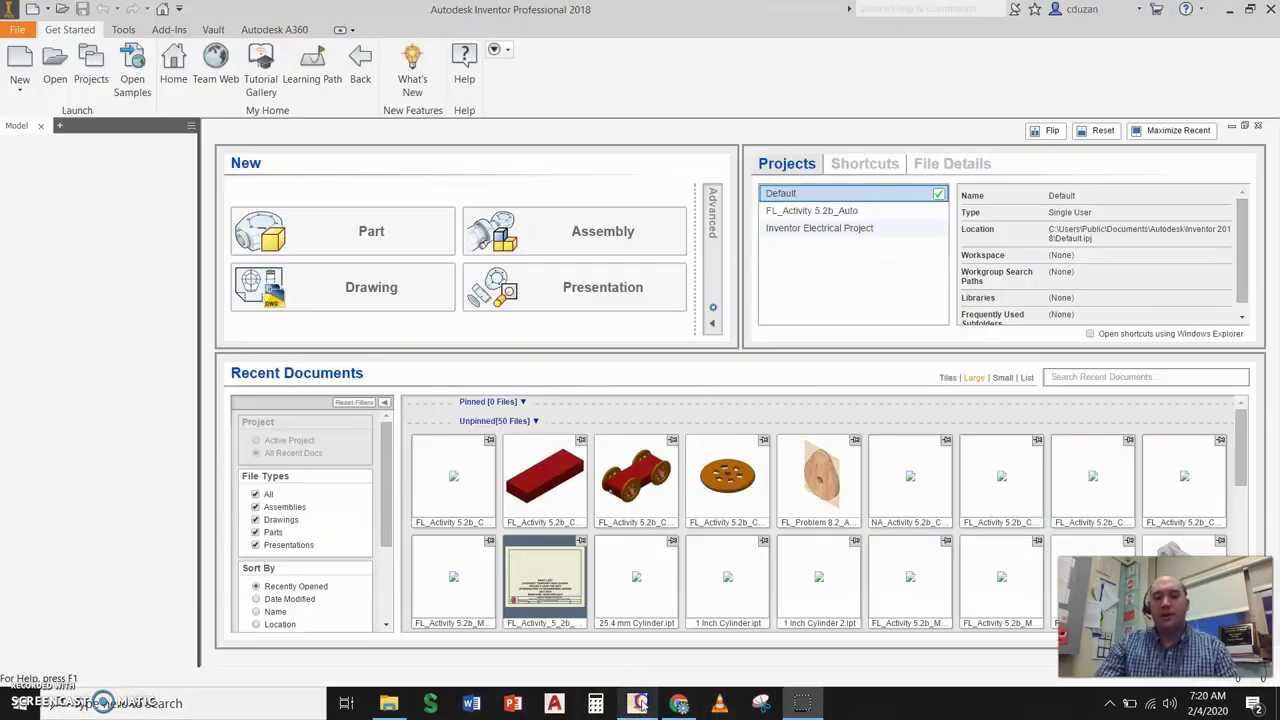
left_click(20, 65)
left_click(630, 225)
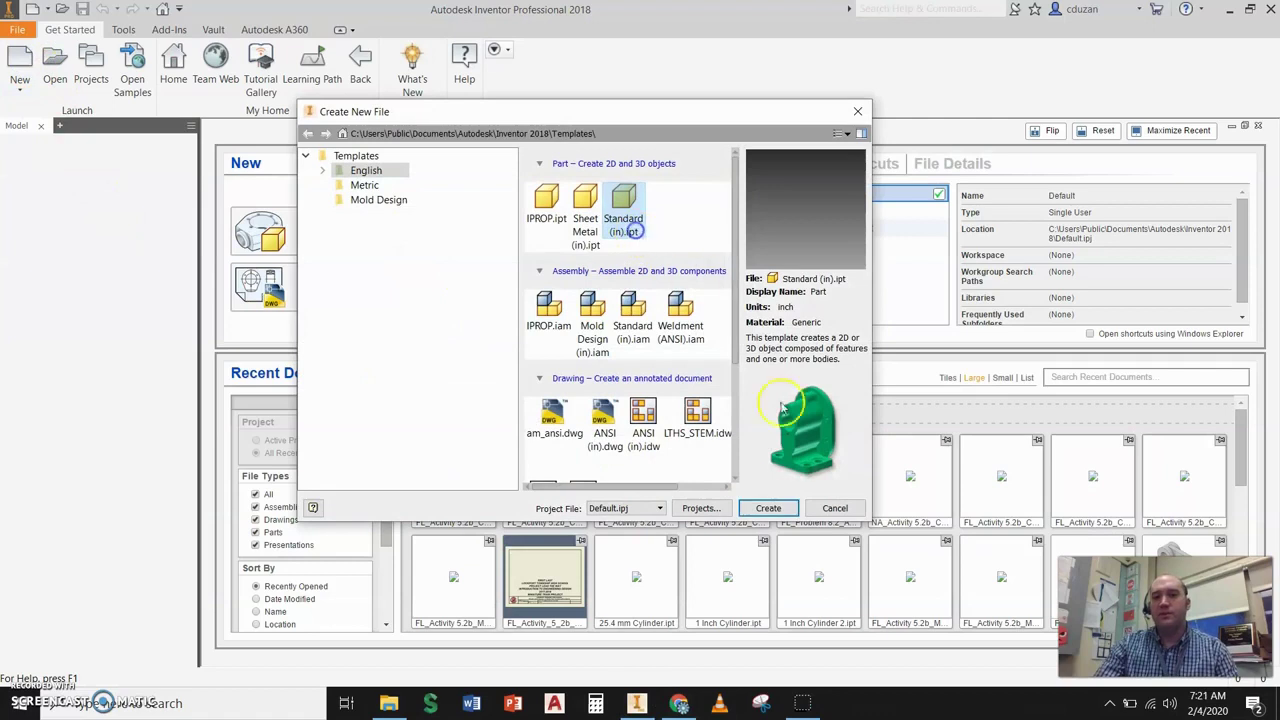
left_click(772, 508)
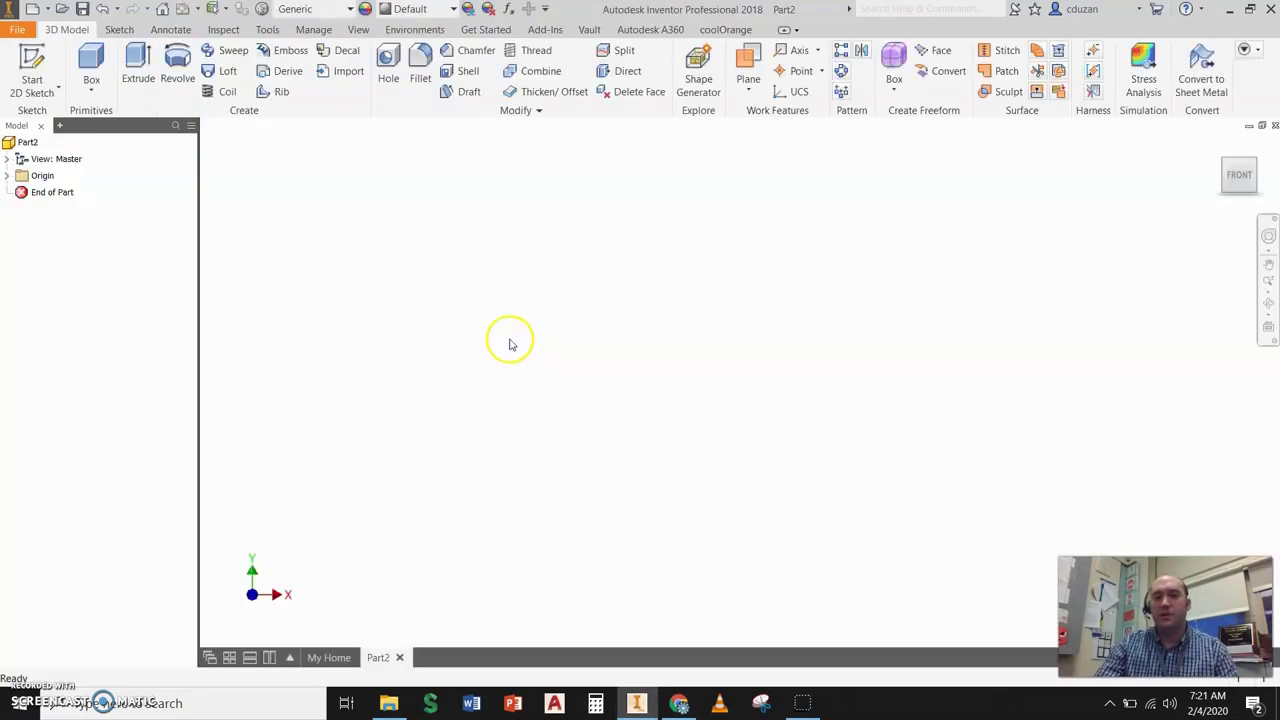
Start a sketch on the XY plane and place Homer Simpson.jpg just above the origin
left_click(32, 78)
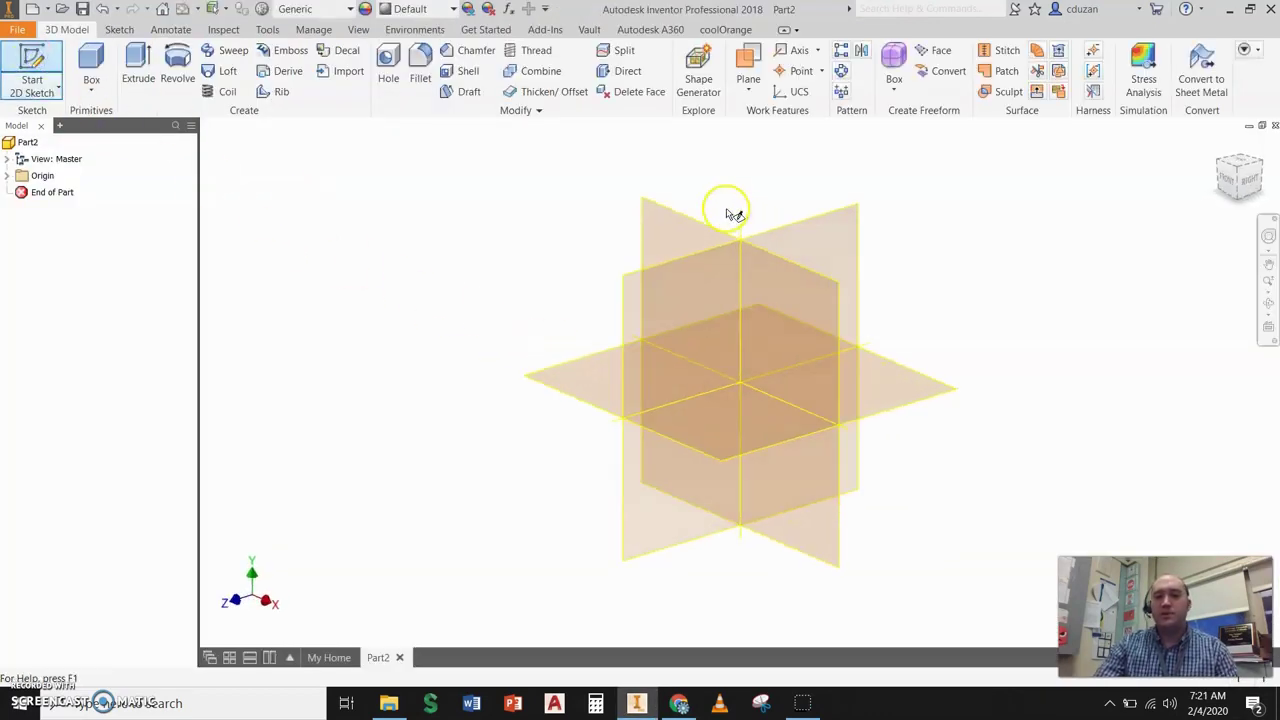
left_click(683, 219)
middle_click_drag(826, 317, 768, 414)
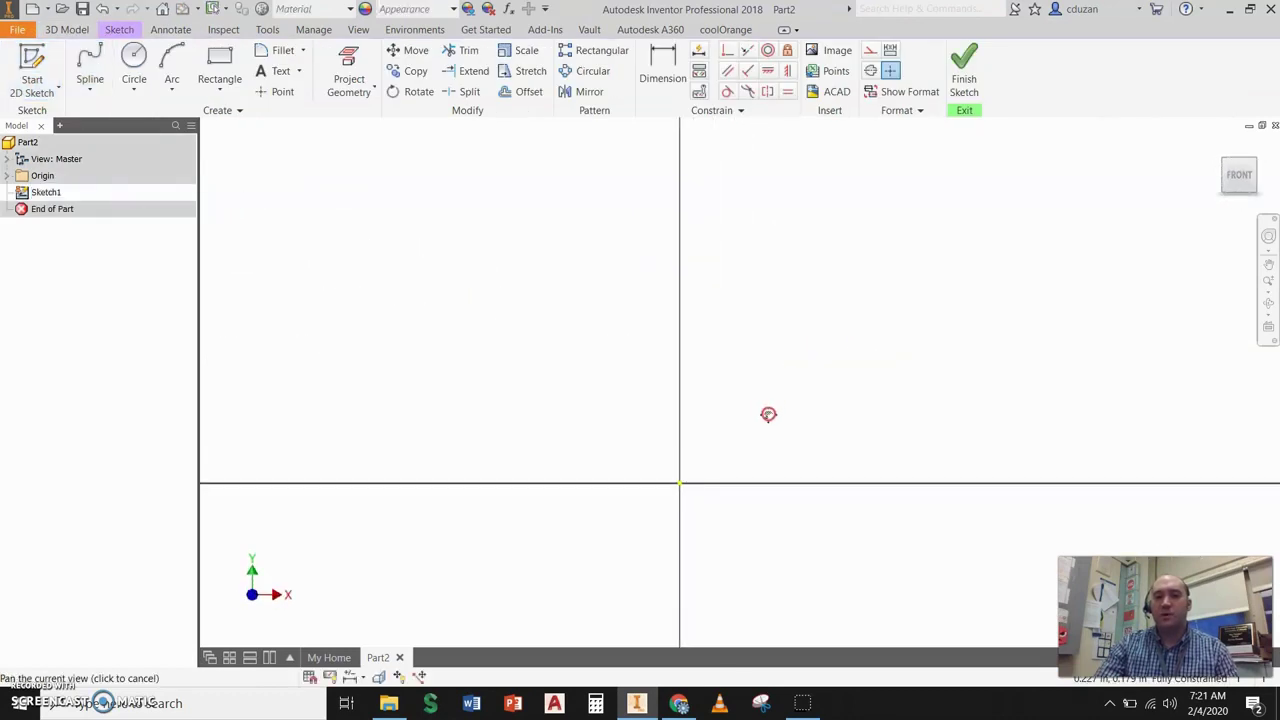
left_click(830, 54)
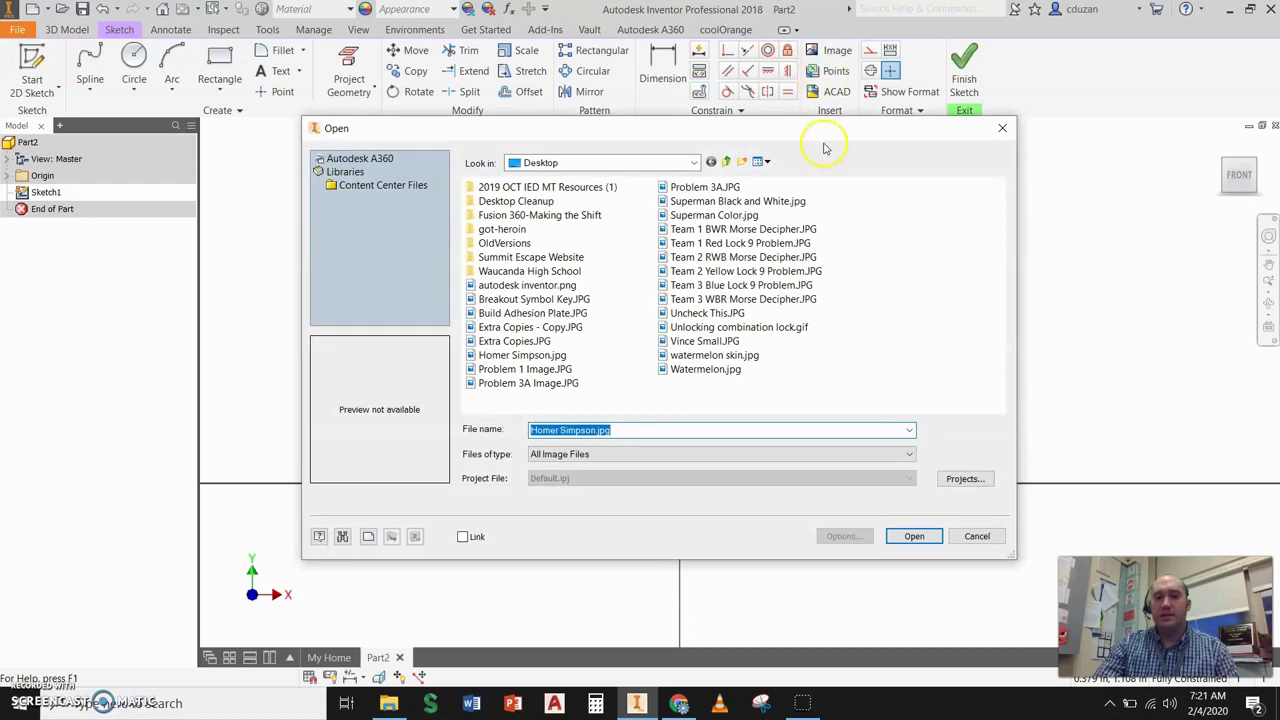
left_click(552, 355)
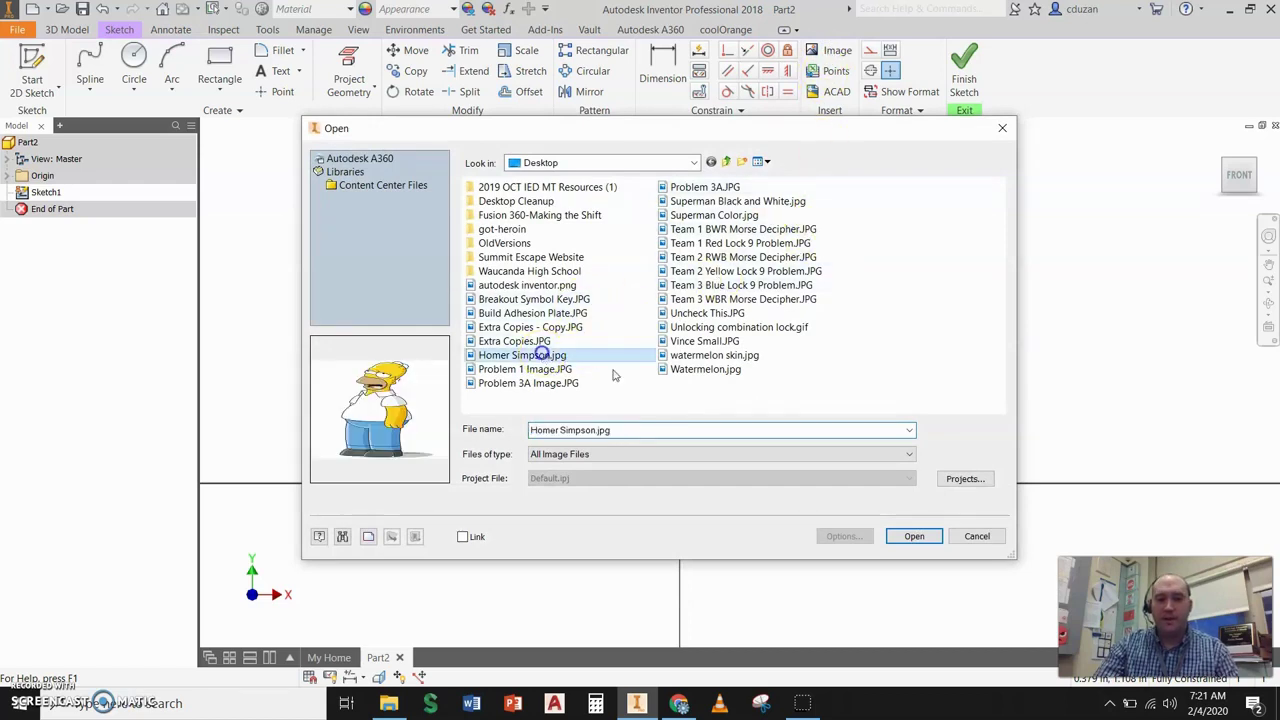
left_click(912, 537)
scroll(754, 394, "up", 2)
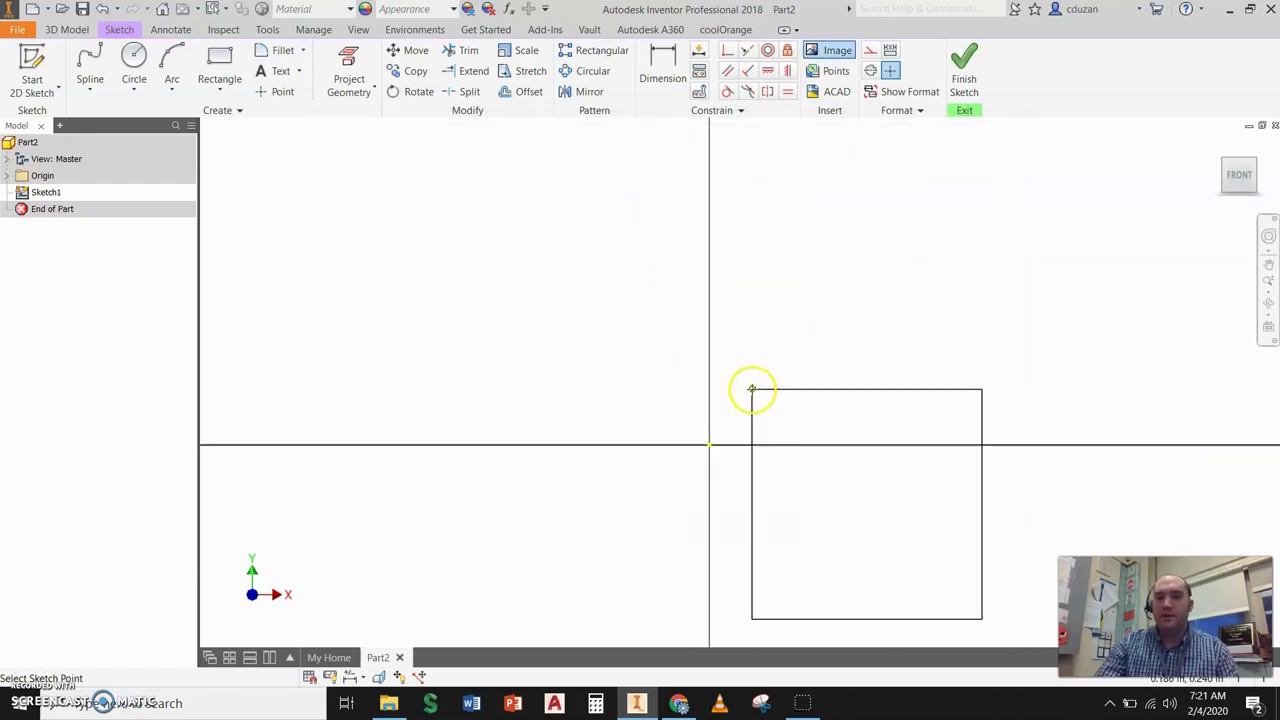
left_click(632, 197)
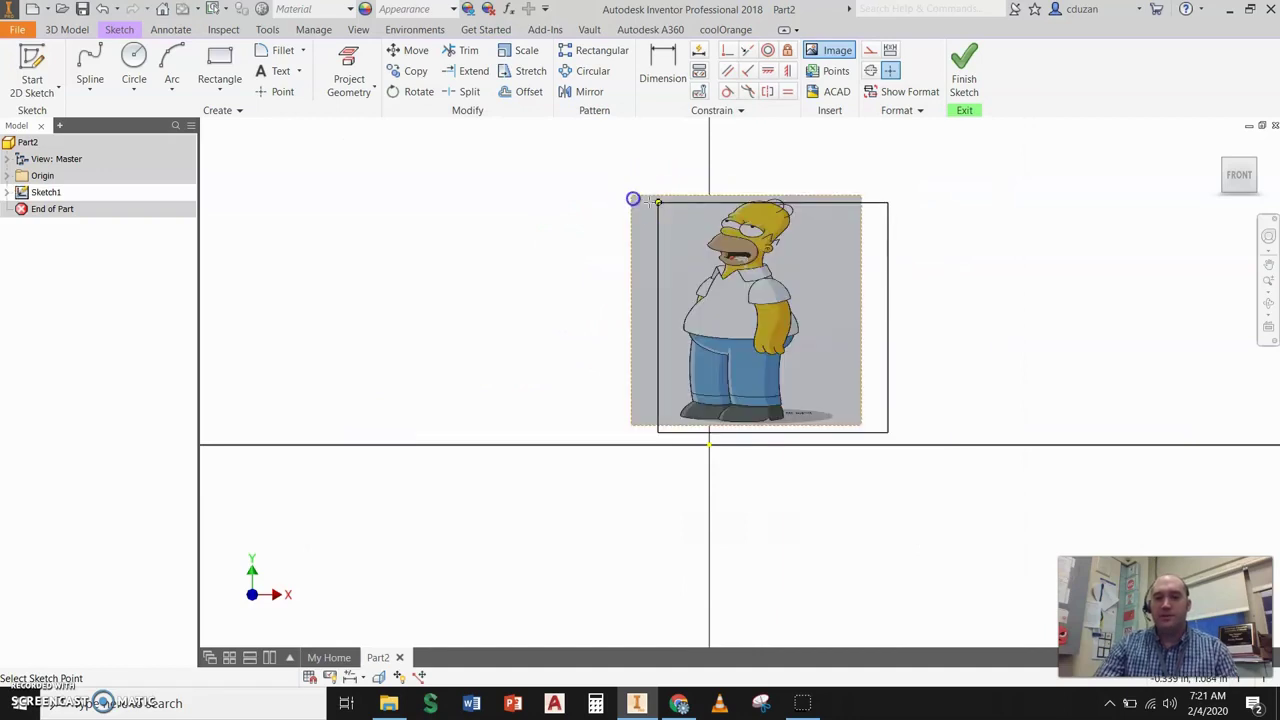
Dimension the picture's left edge to a height of 3.000 in
key("Escape")
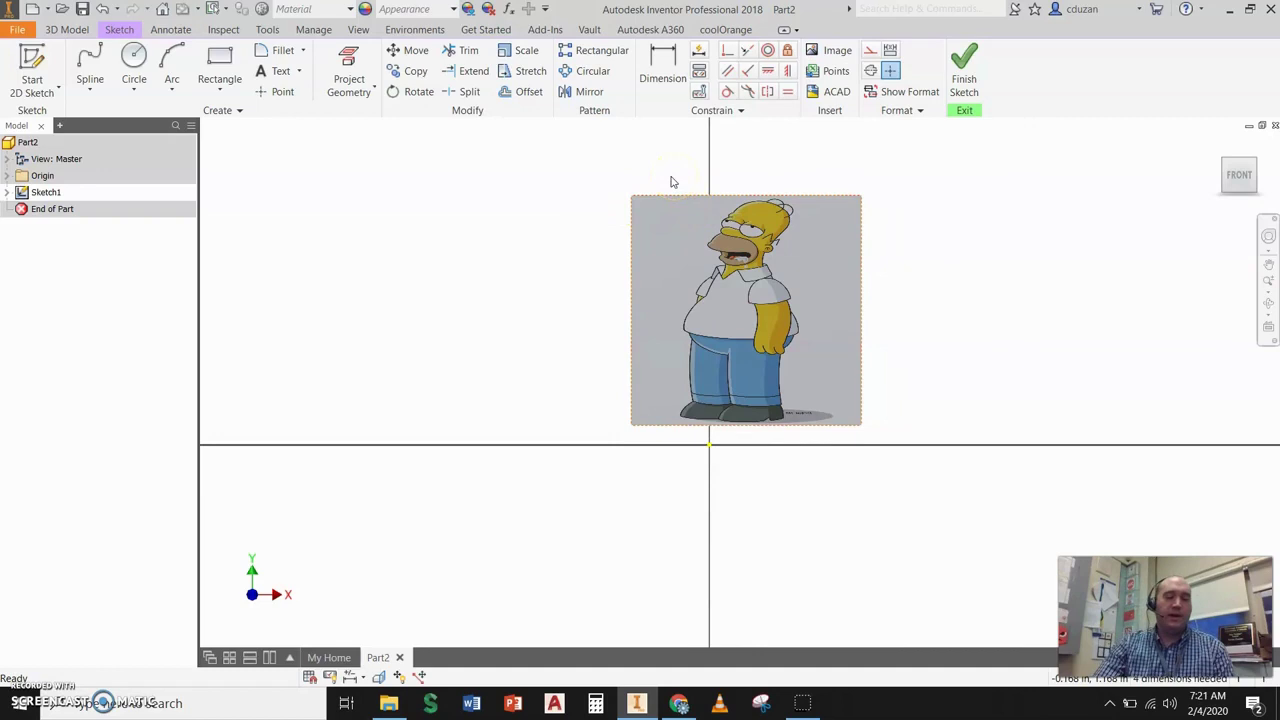
left_click(669, 83)
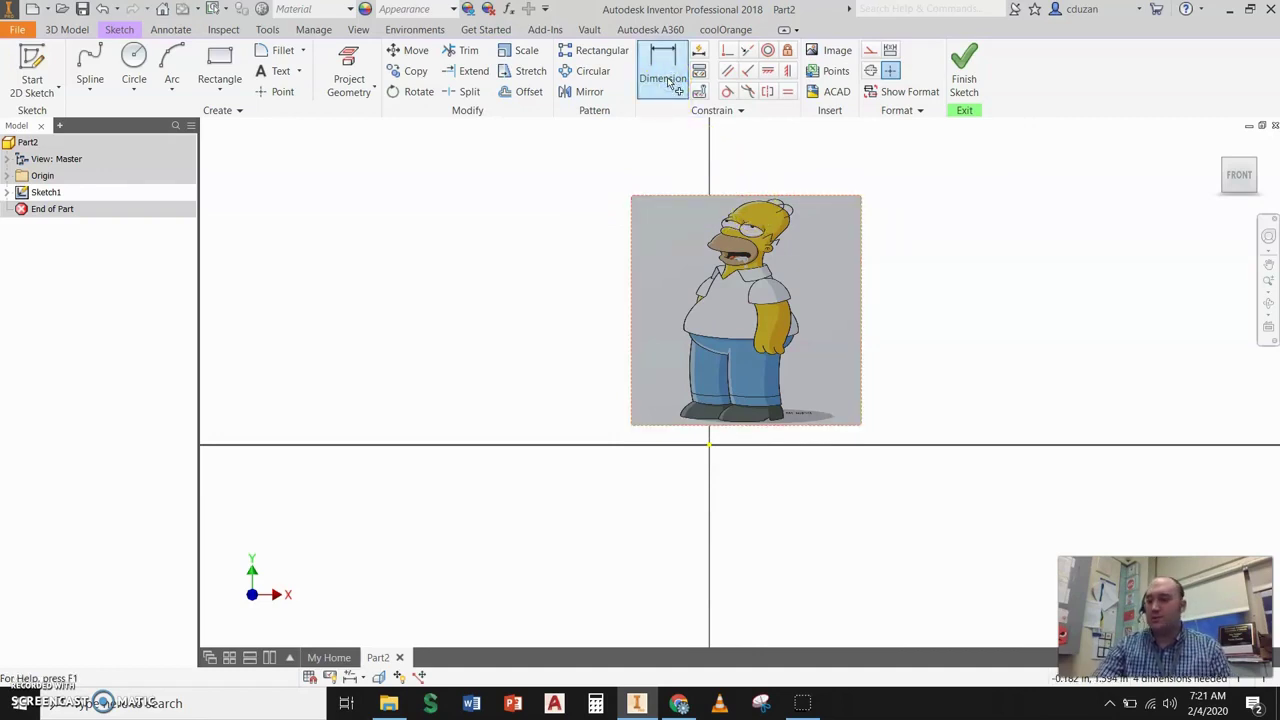
left_click(669, 83)
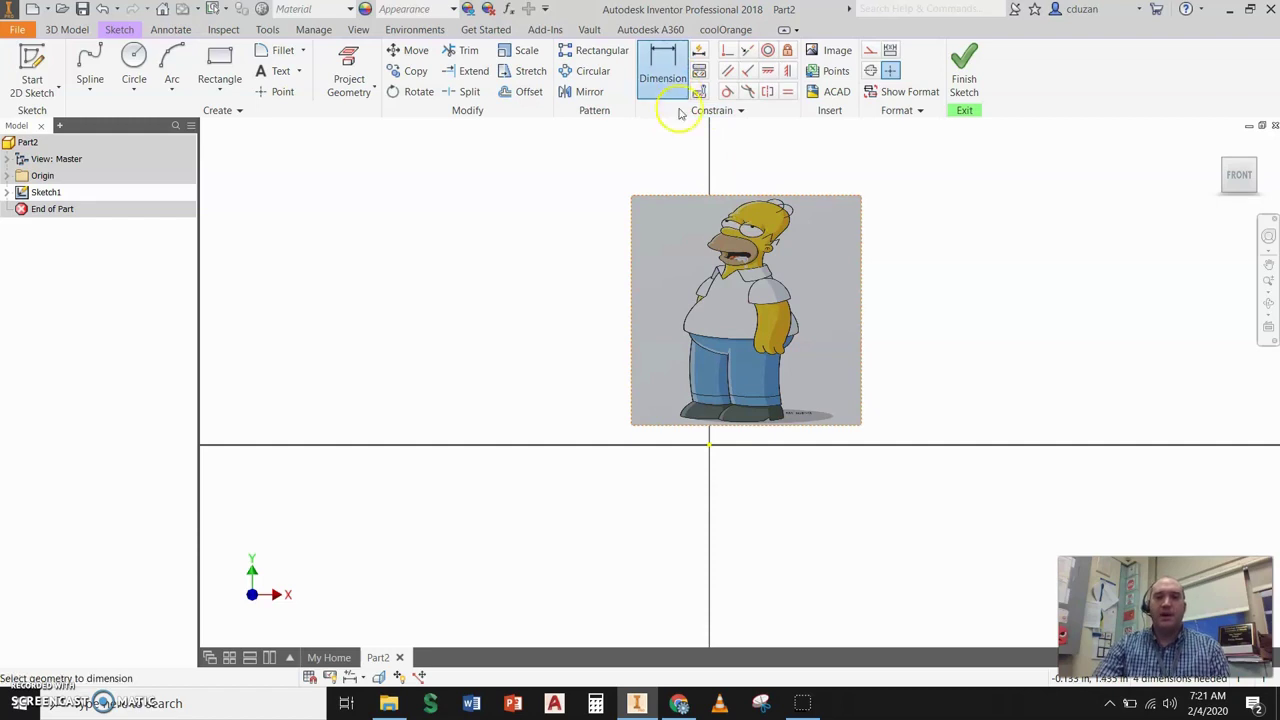
left_click(630, 252)
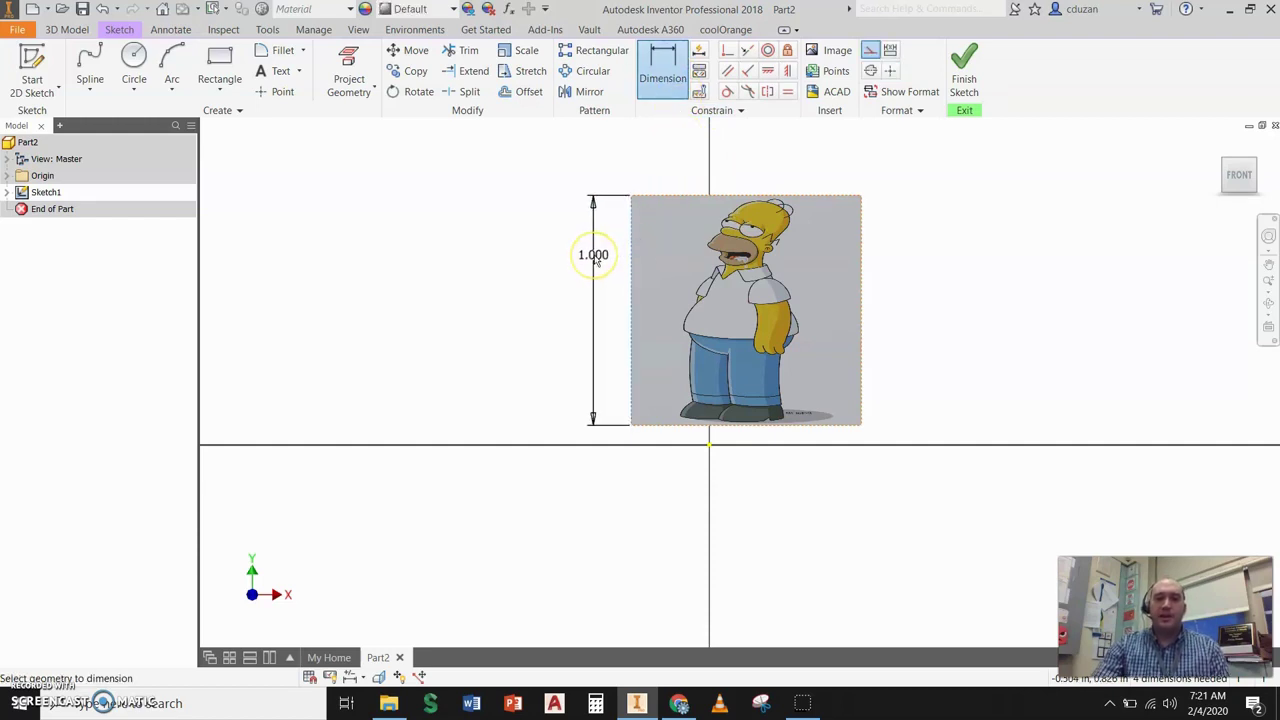
left_click(594, 259)
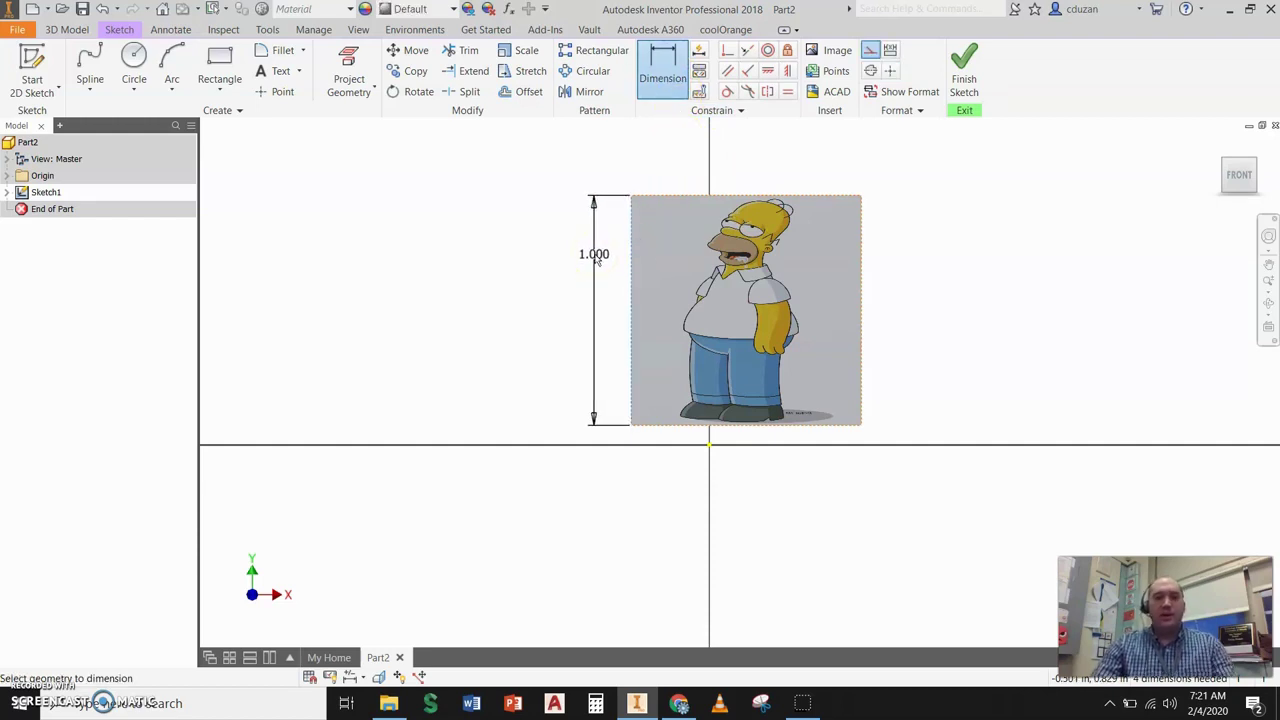
left_click(601, 259)
left_click(598, 320)
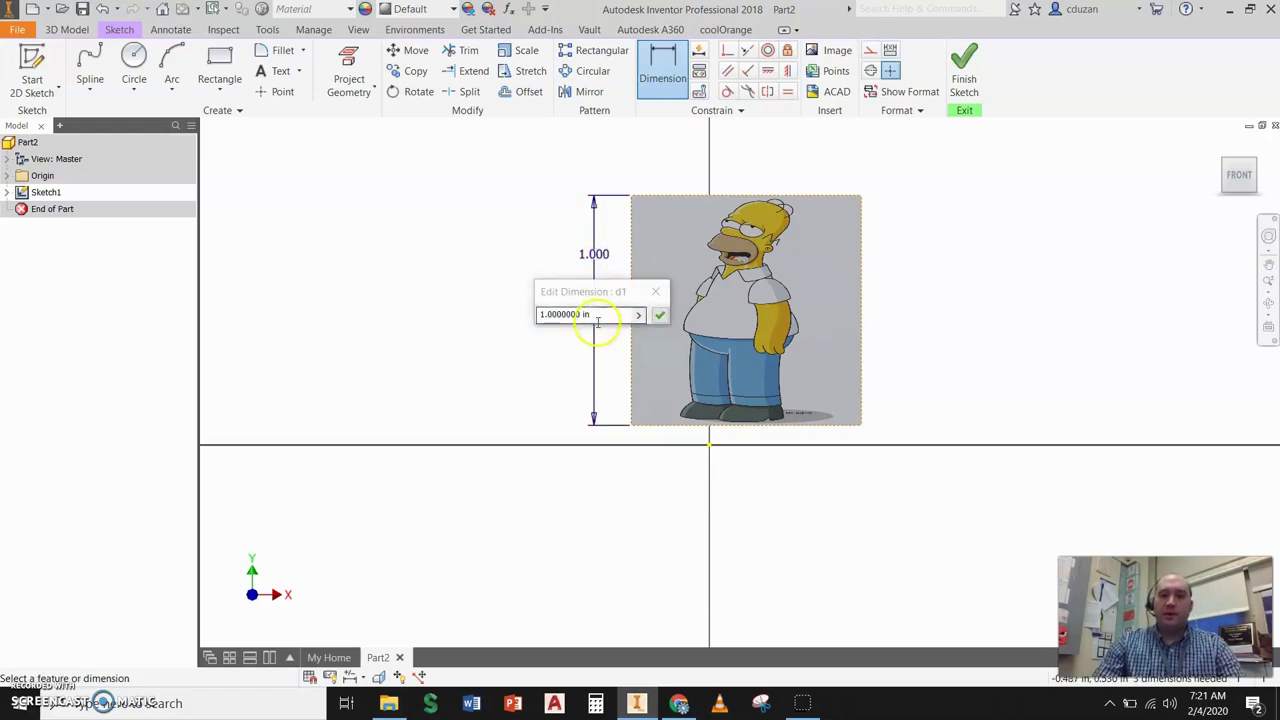
scroll(494, 326, "down", 5)
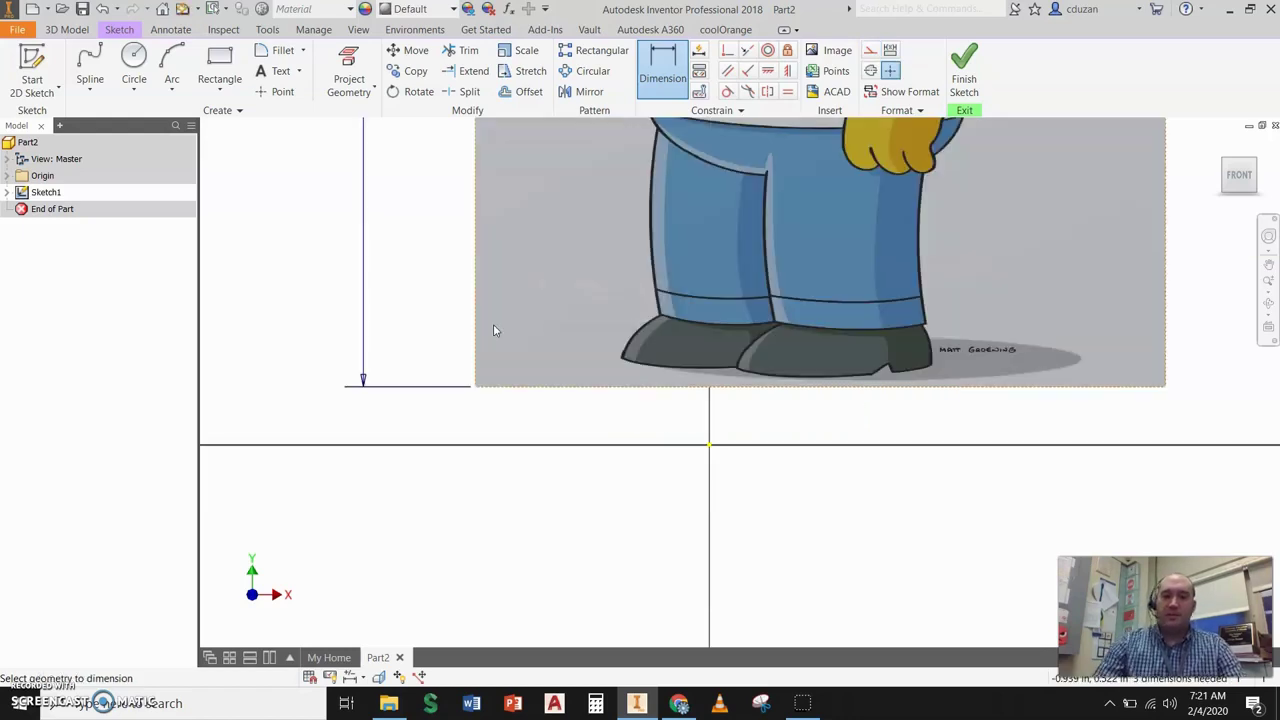
key("Escape")
scroll(620, 345, "up", 5)
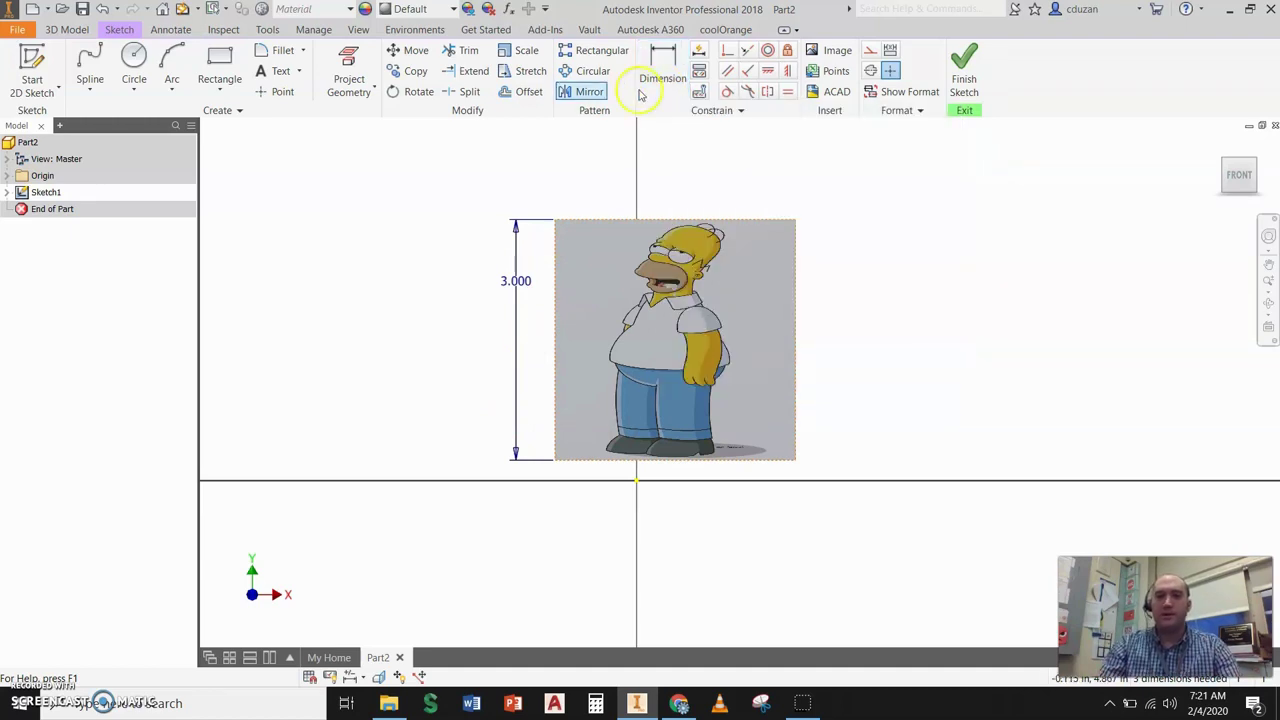
Start a width dimension on the picture's bottom edge, then cancel it
left_click(661, 86)
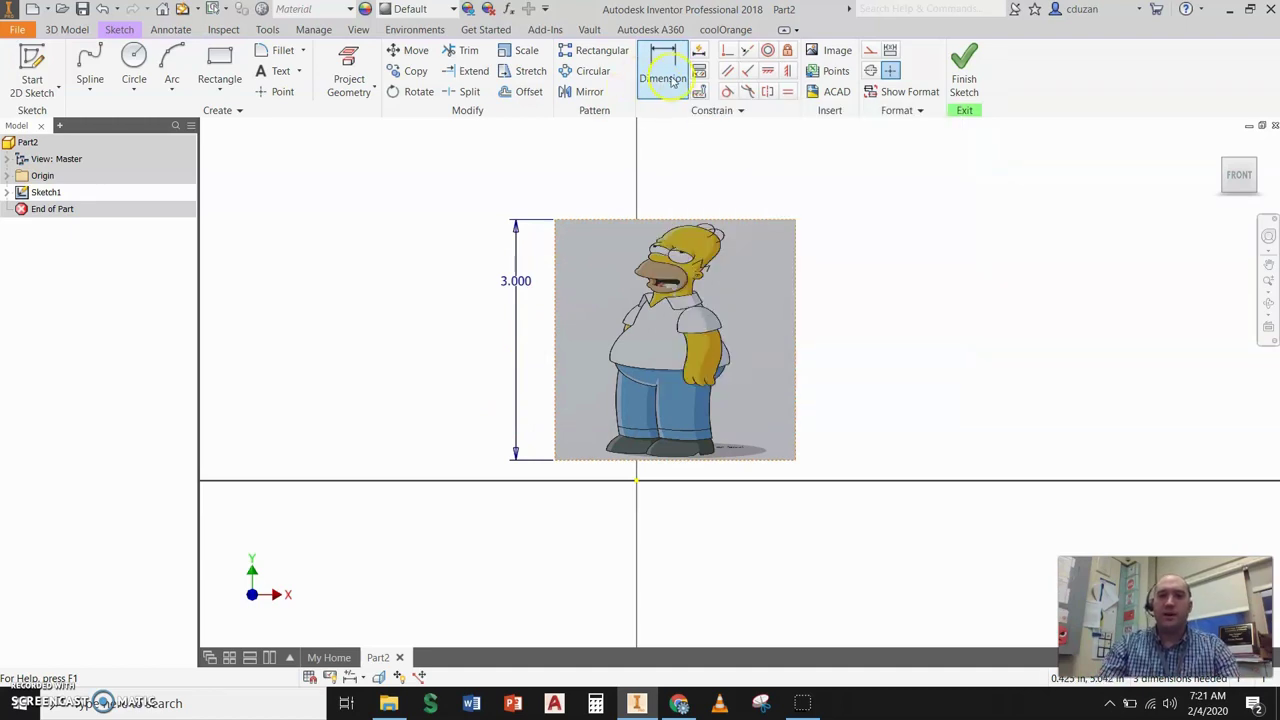
left_click(740, 461)
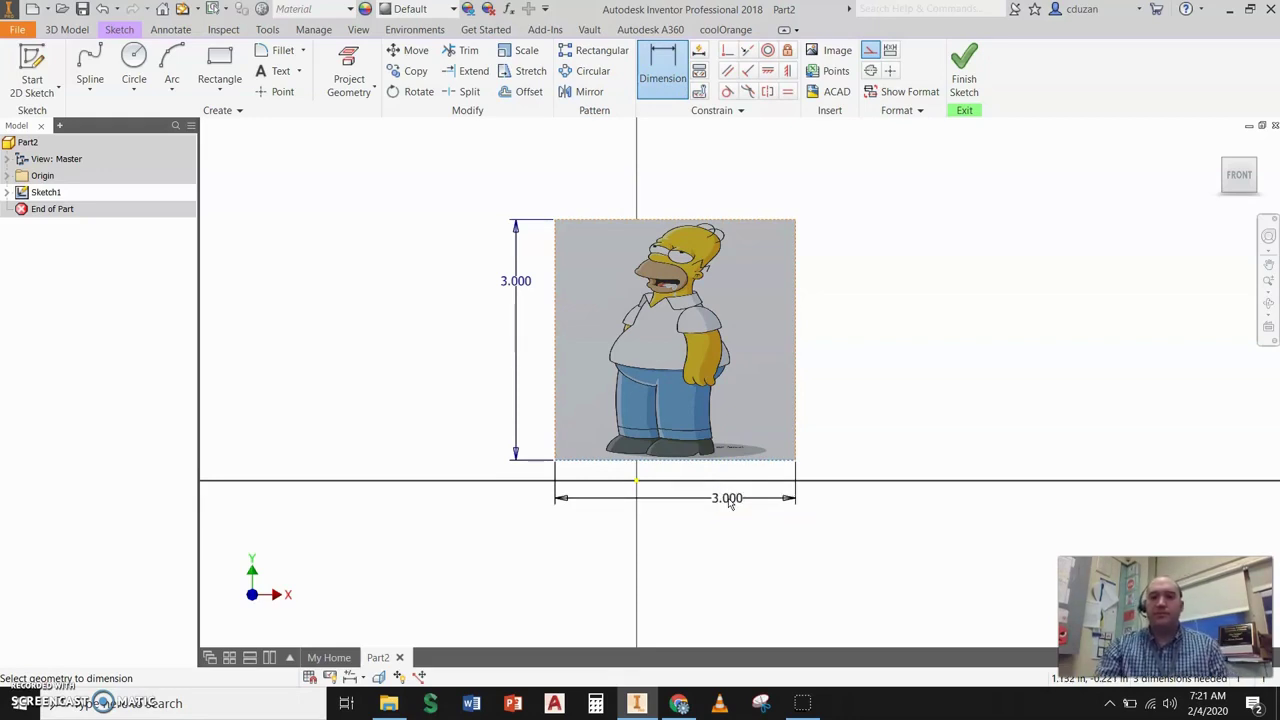
mouse_move(729, 503)
left_mouse_down()
mouse_move(714, 487)
mouse_move(718, 497)
left_mouse_up()
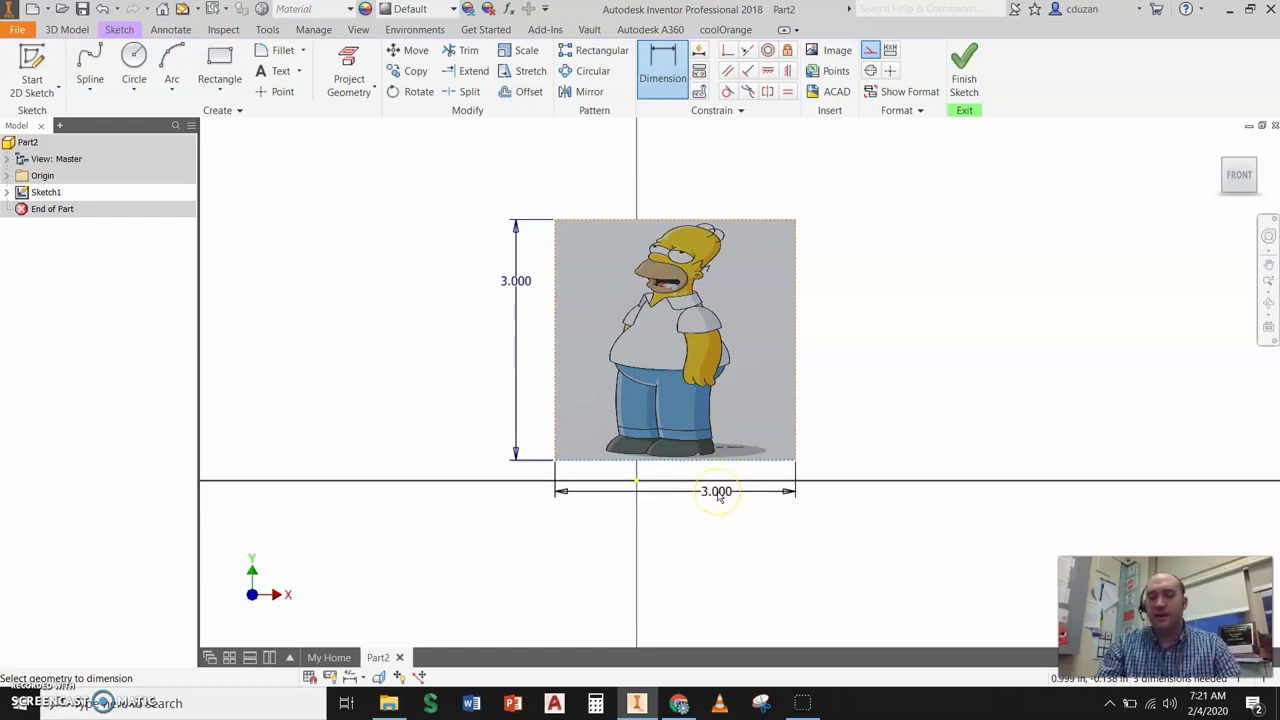
key("Escape")
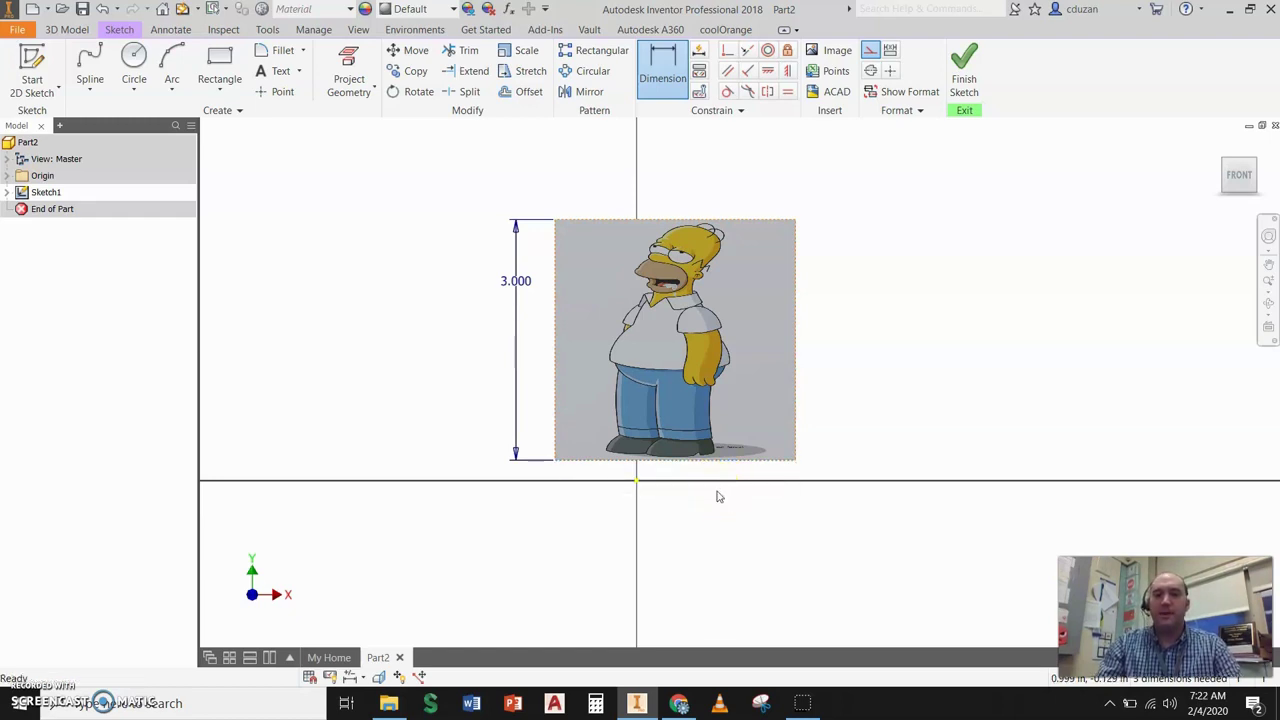
Draw a horizontal line along the bottom of Homer's shoes as the ground line
mouse_move(750, 450)
left_mouse_down()
mouse_move(766, 434)
mouse_move(731, 377)
mouse_move(688, 329)
mouse_move(670, 328)
mouse_move(664, 345)
left_mouse_up()
scroll(602, 483, "down", 3)
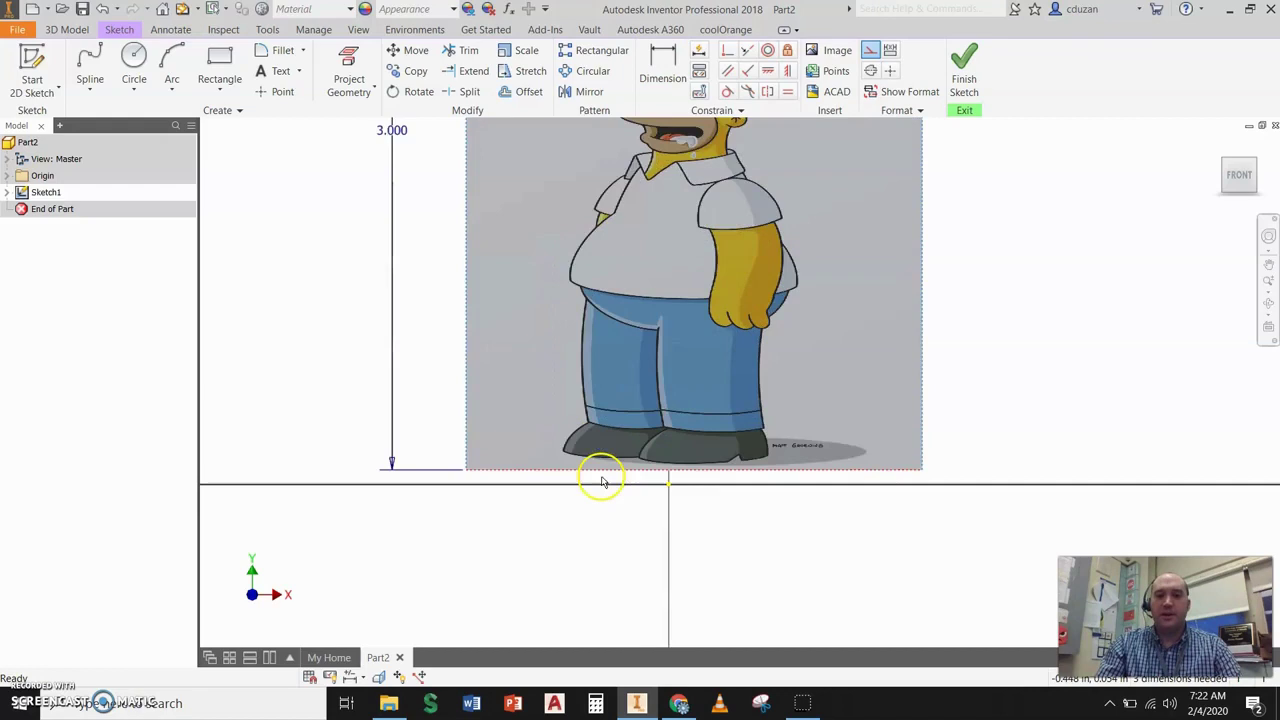
scroll(602, 483, "down", 3)
left_click(89, 90)
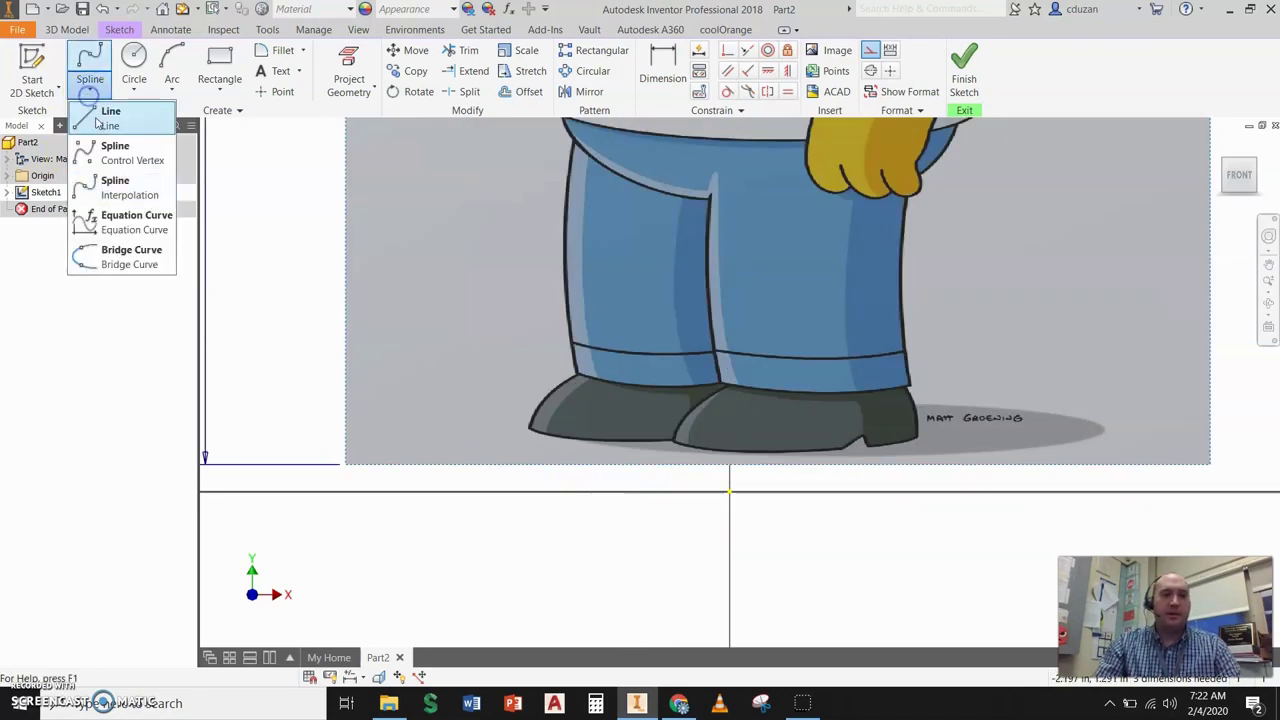
left_click(97, 122)
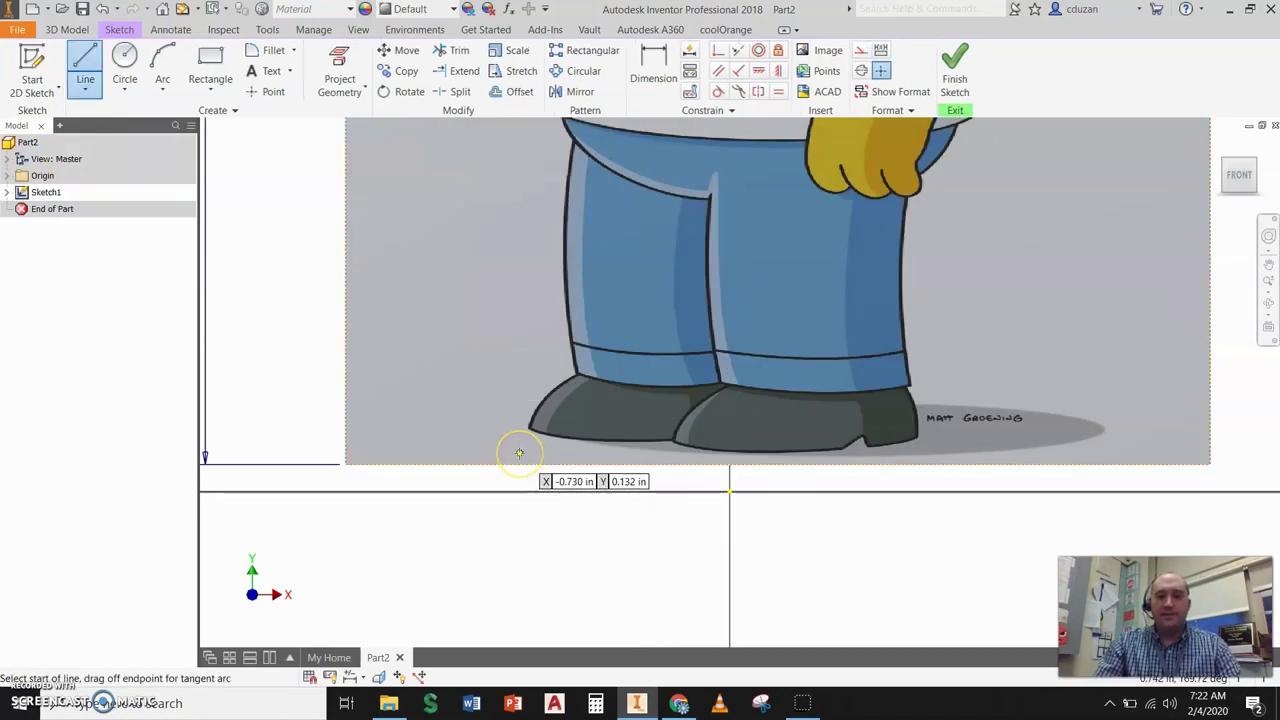
left_click(519, 453)
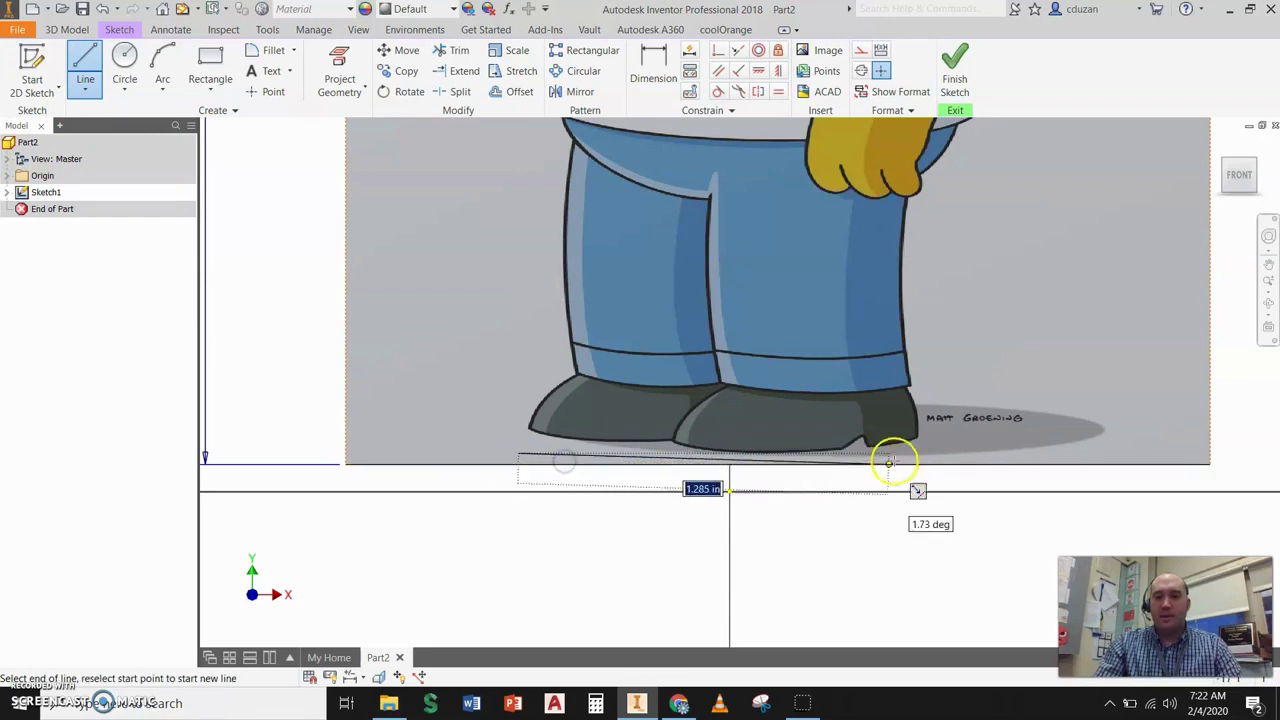
left_click(940, 453)
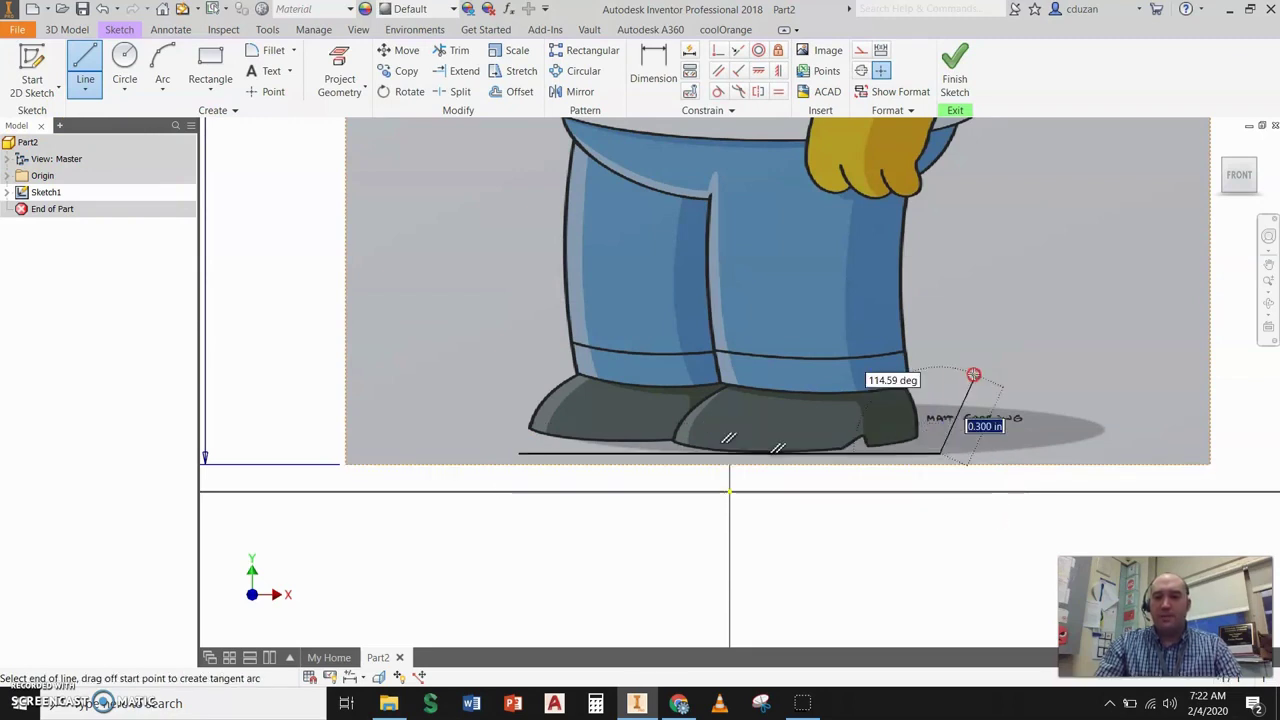
right_click(971, 371)
left_click(995, 395)
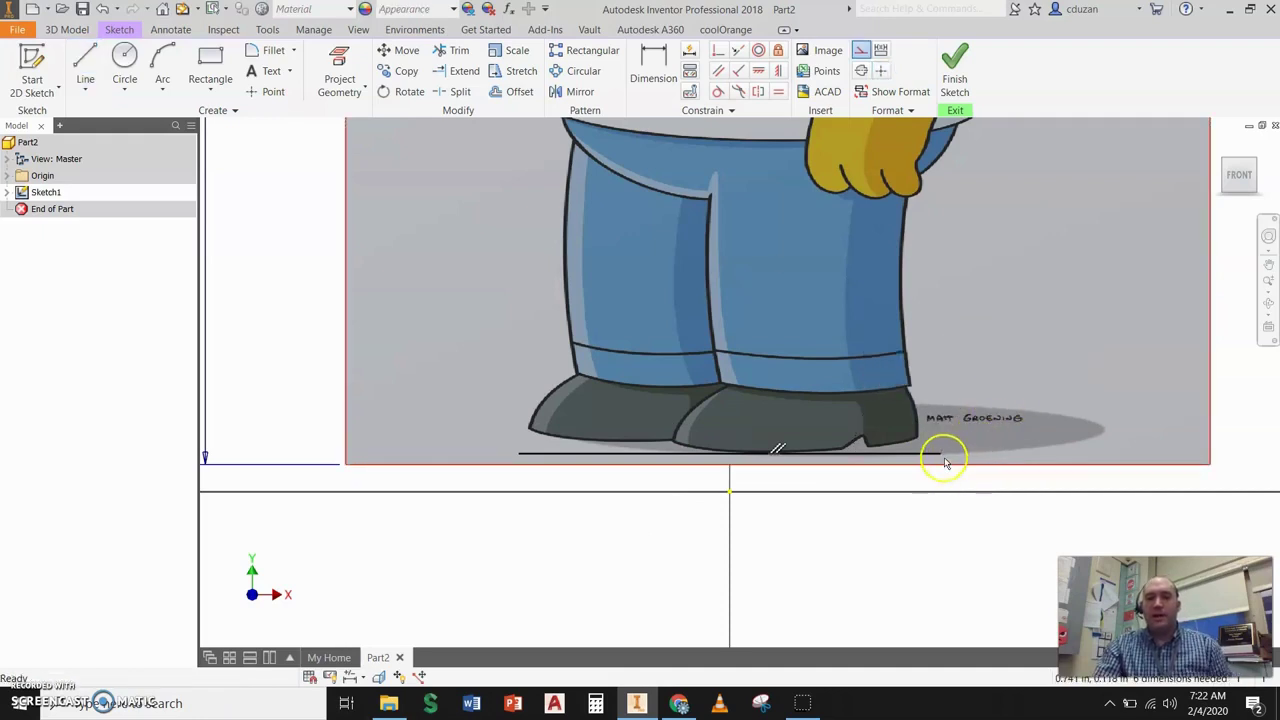
left_click(555, 347)
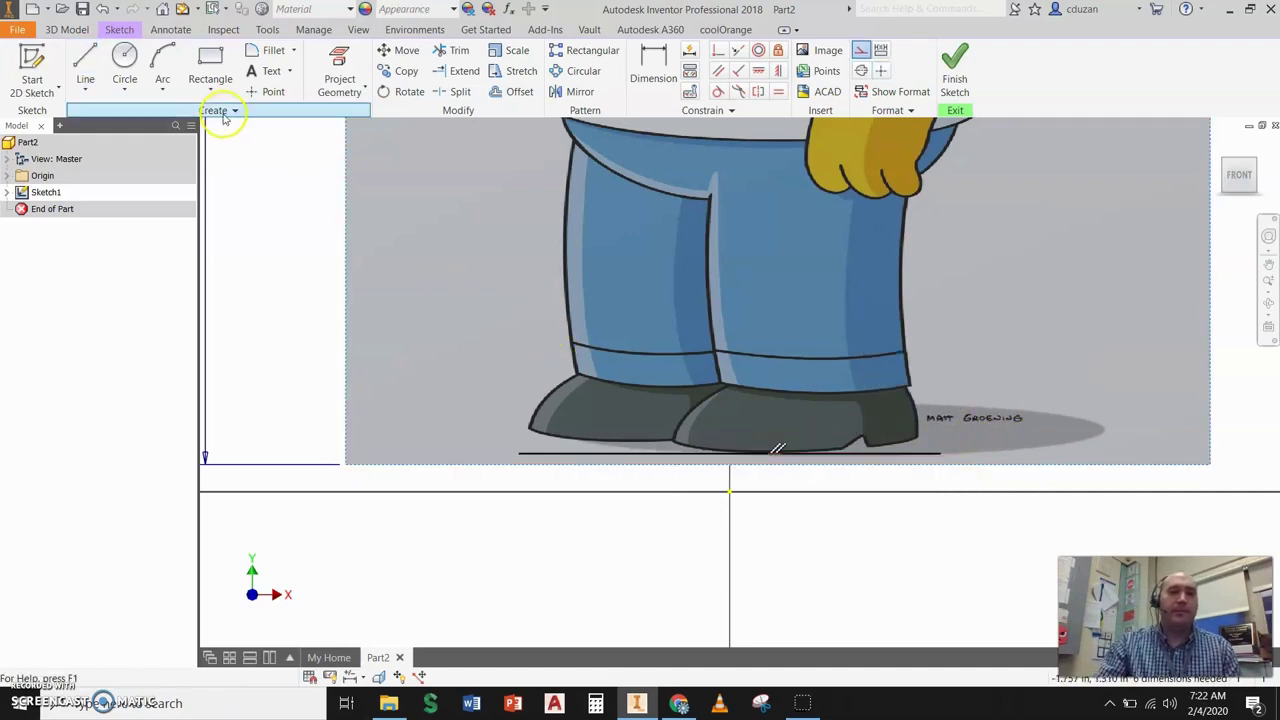
left_click(85, 90)
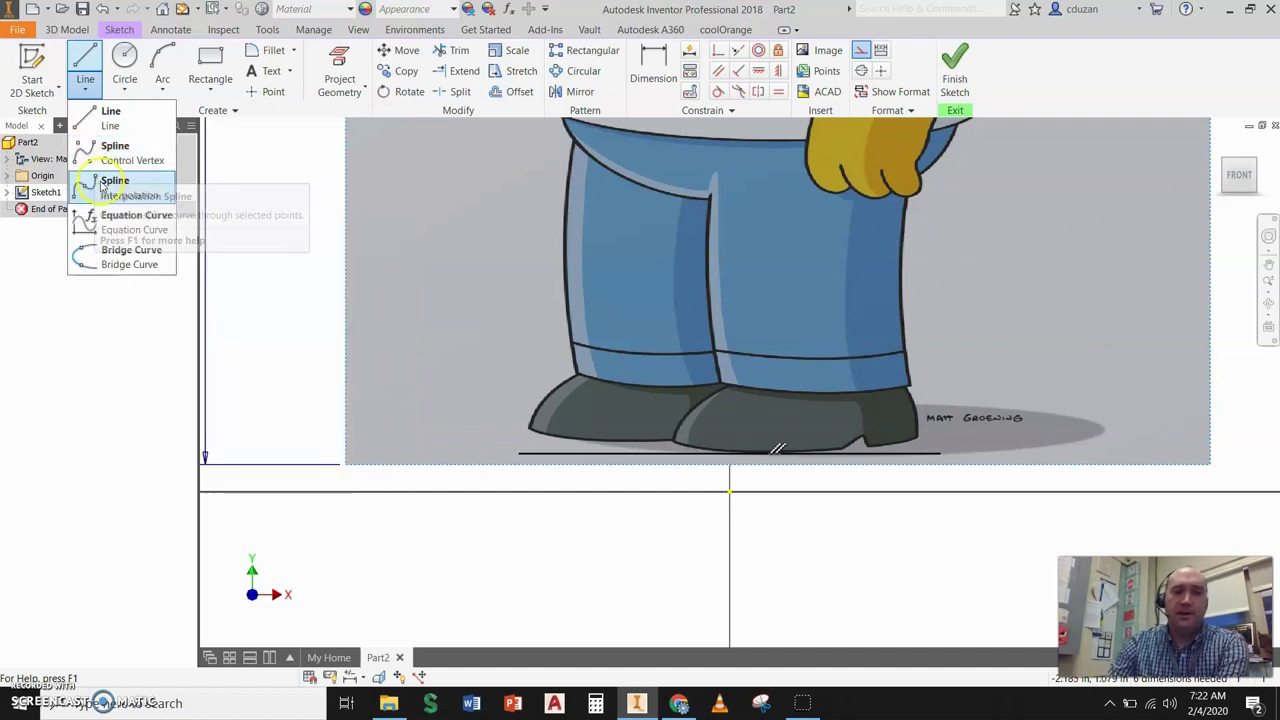
Start an interpolation spline at the ground line and trace up Homer's side past his hand and arm
left_click(95, 186)
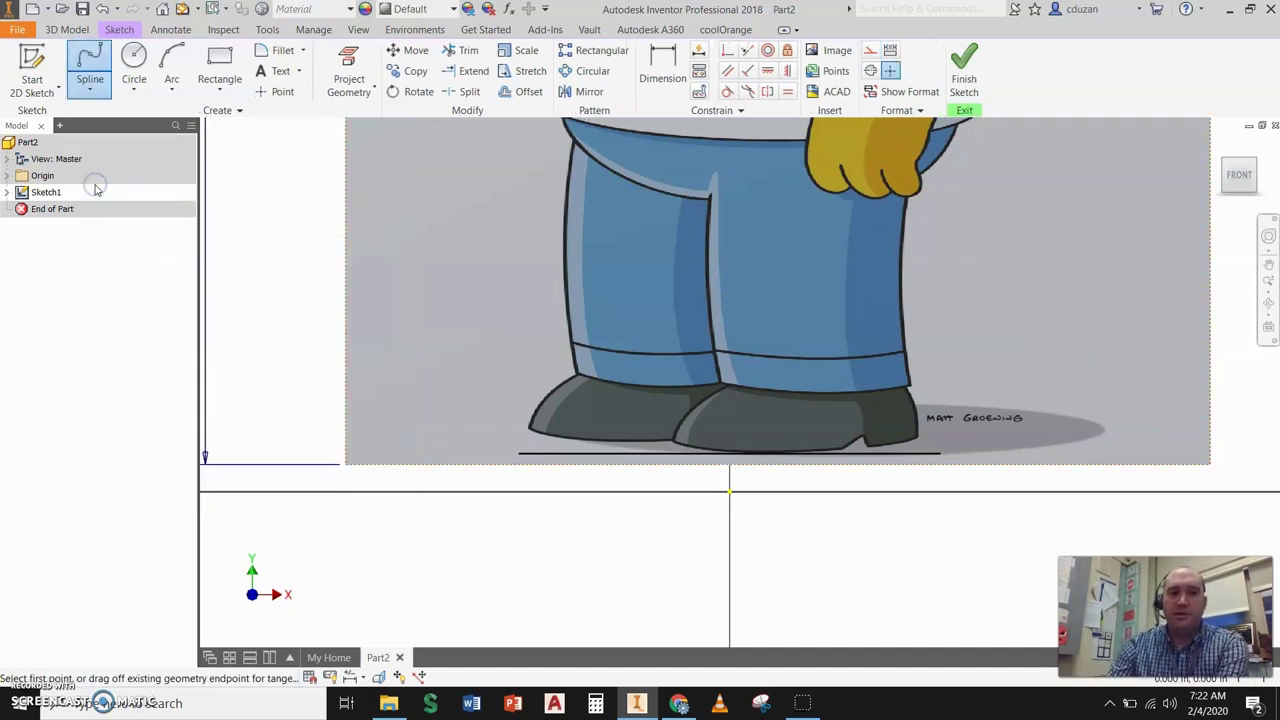
middle_click_drag(913, 420, 859, 471)
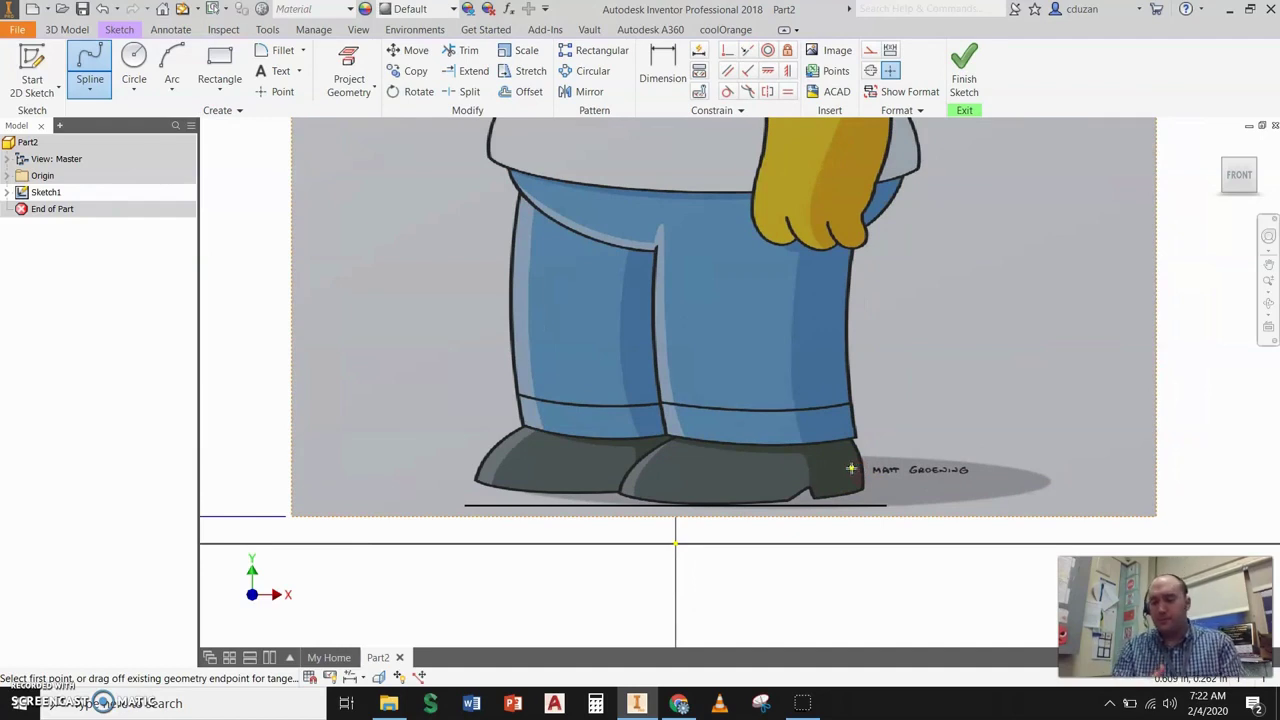
scroll(900, 460, "up", 1)
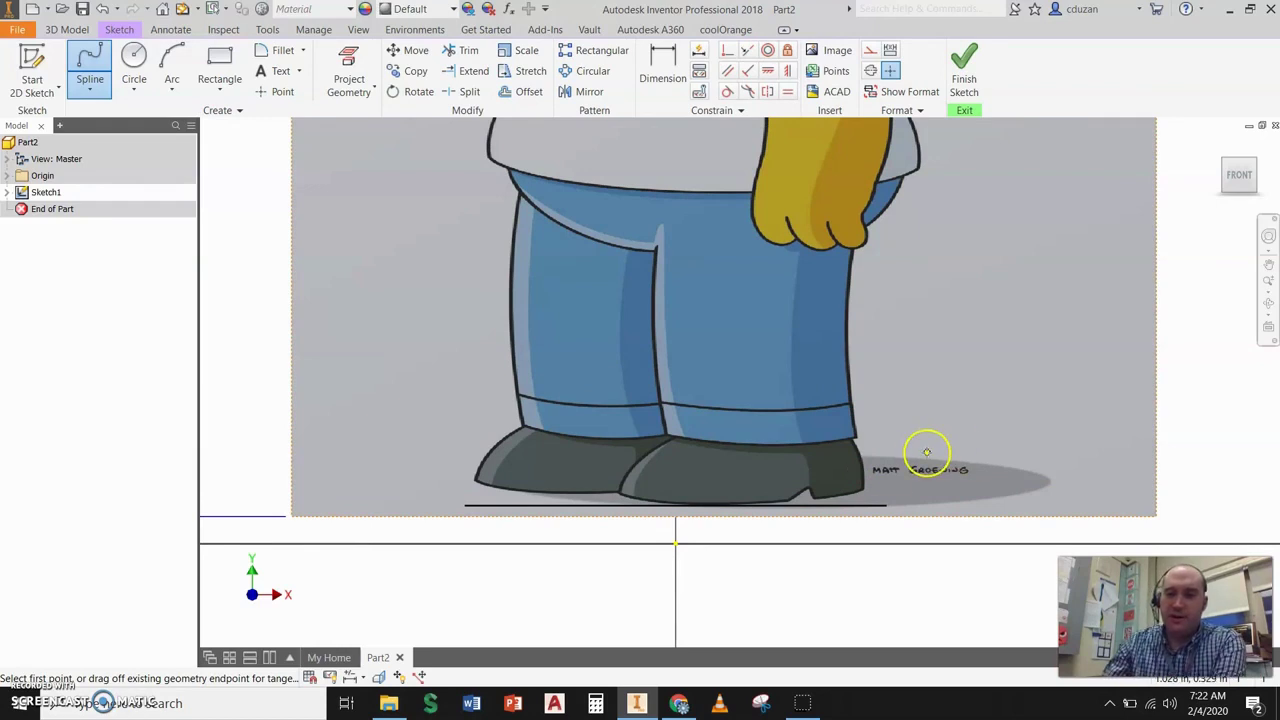
scroll(857, 451, "down", 2)
scroll(869, 457, "up", 2)
scroll(845, 515, "up", 3)
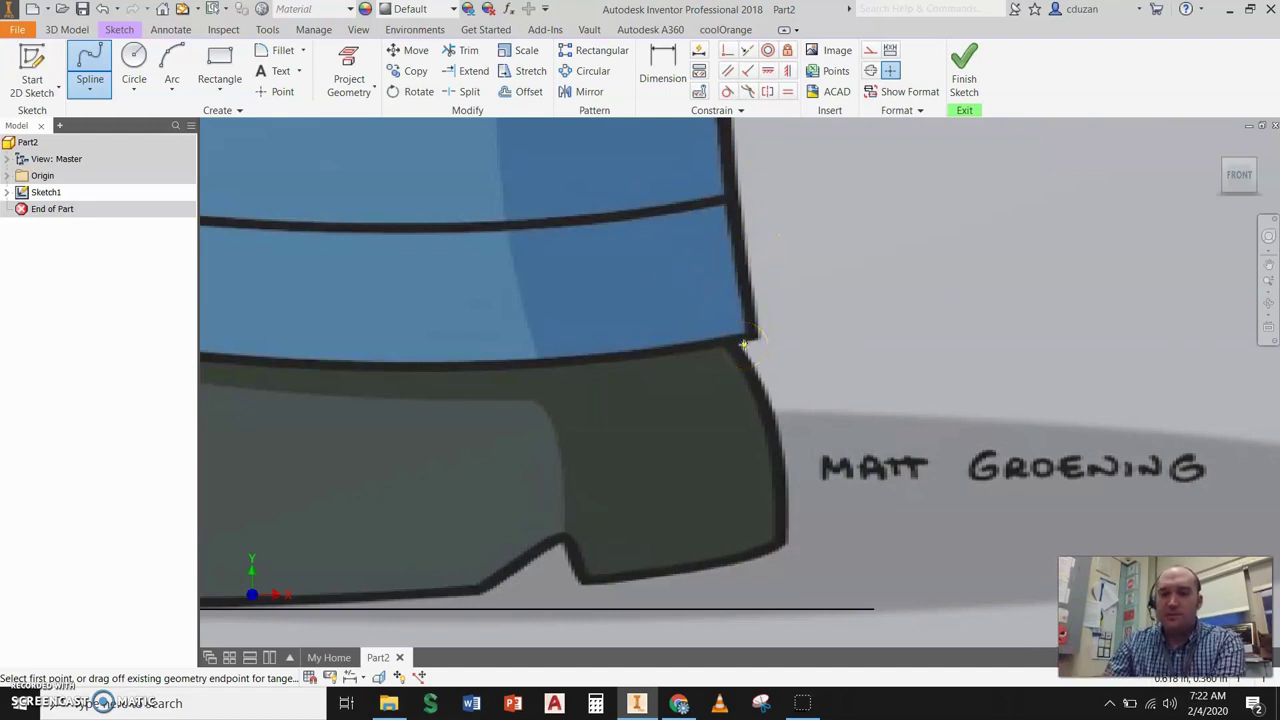
scroll(766, 343, "down", 5)
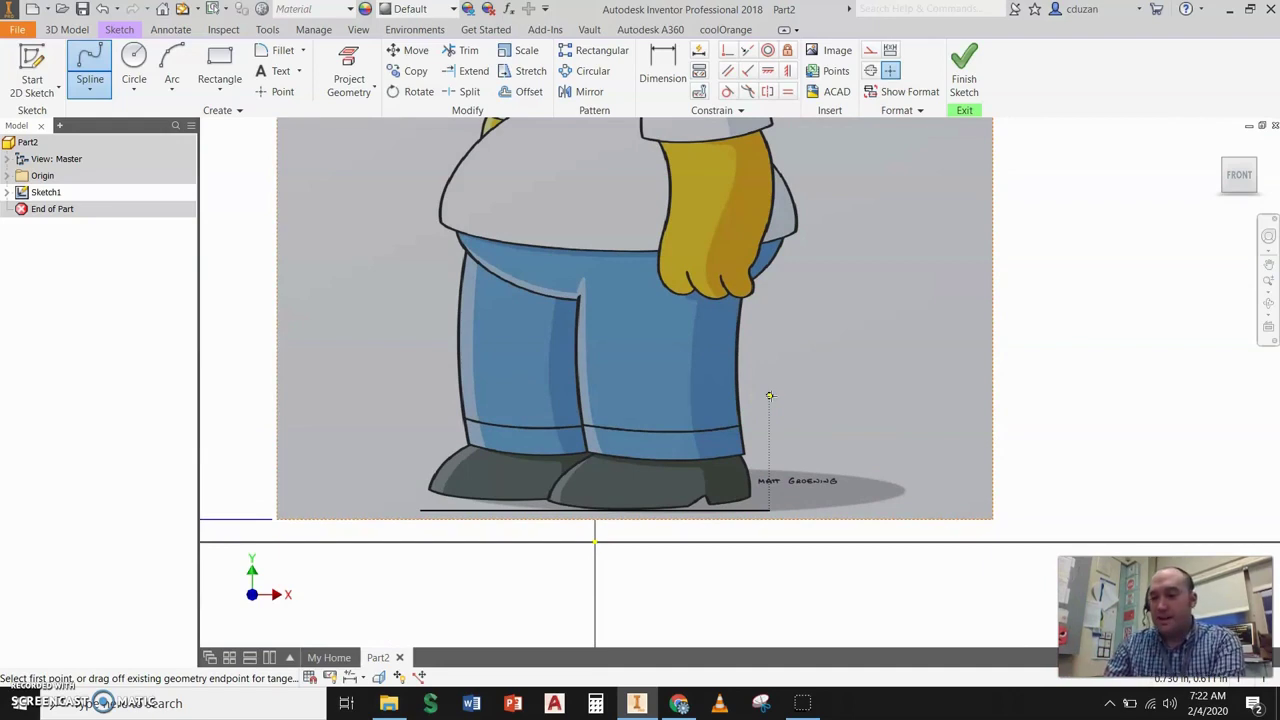
scroll(757, 491, "down", 5)
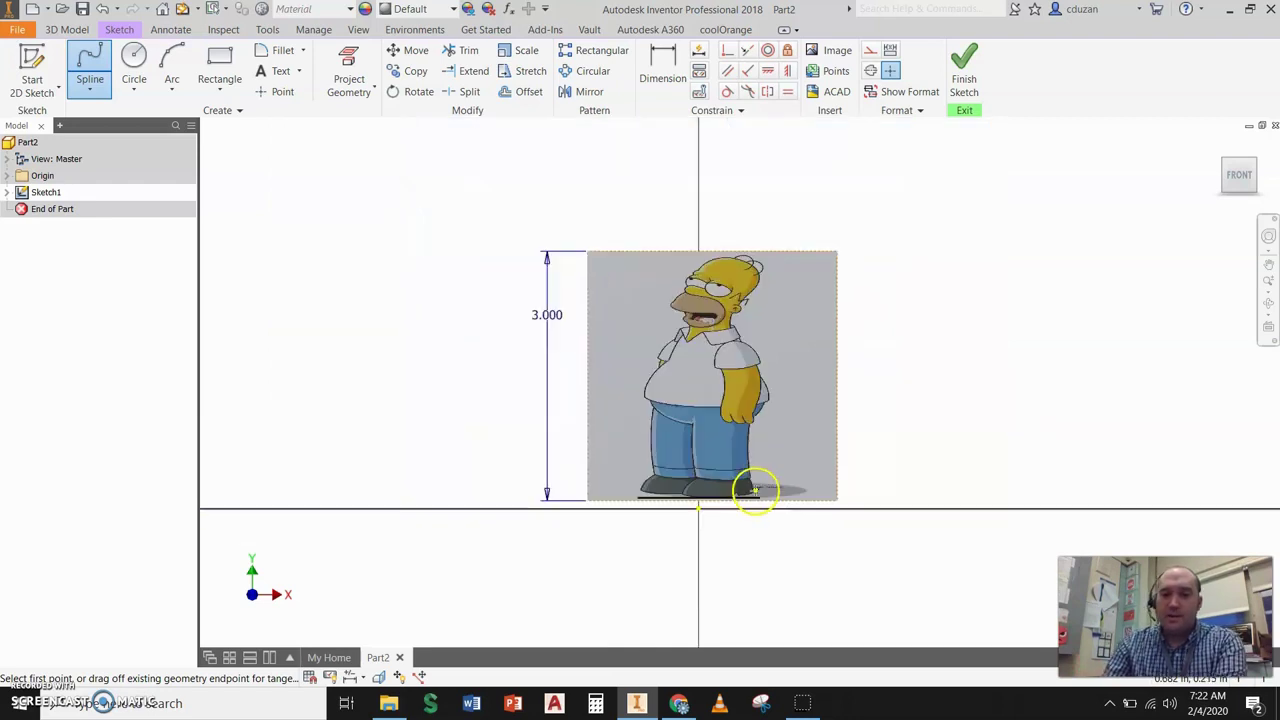
scroll(760, 491, "up", 7)
left_click(742, 537)
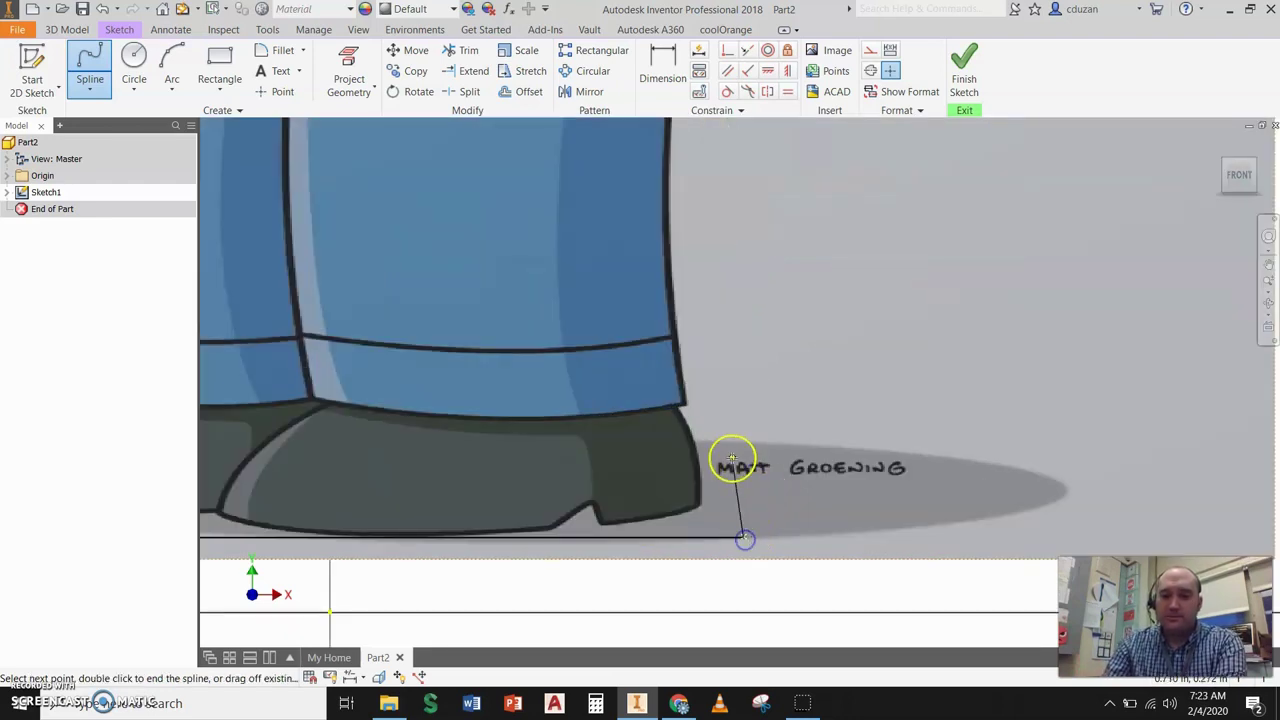
left_click(730, 451)
left_click(709, 276)
scroll(725, 365, "down", 3)
left_click(738, 236)
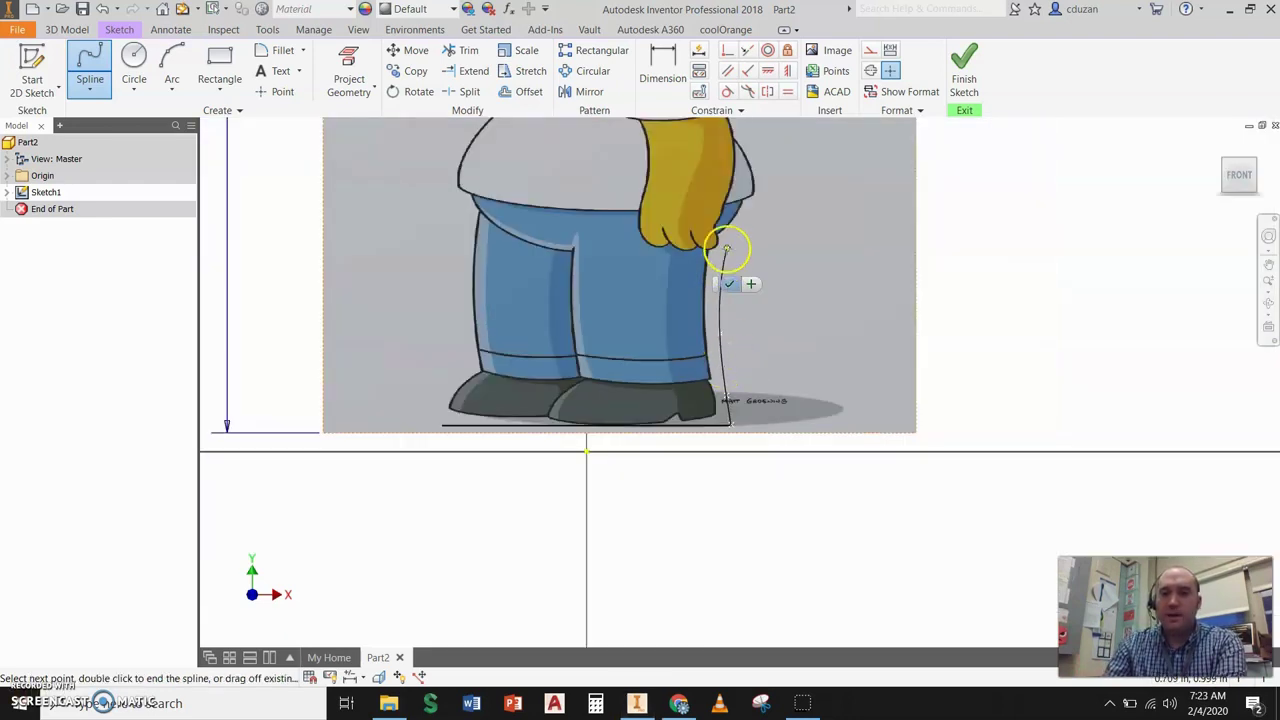
left_click(776, 190)
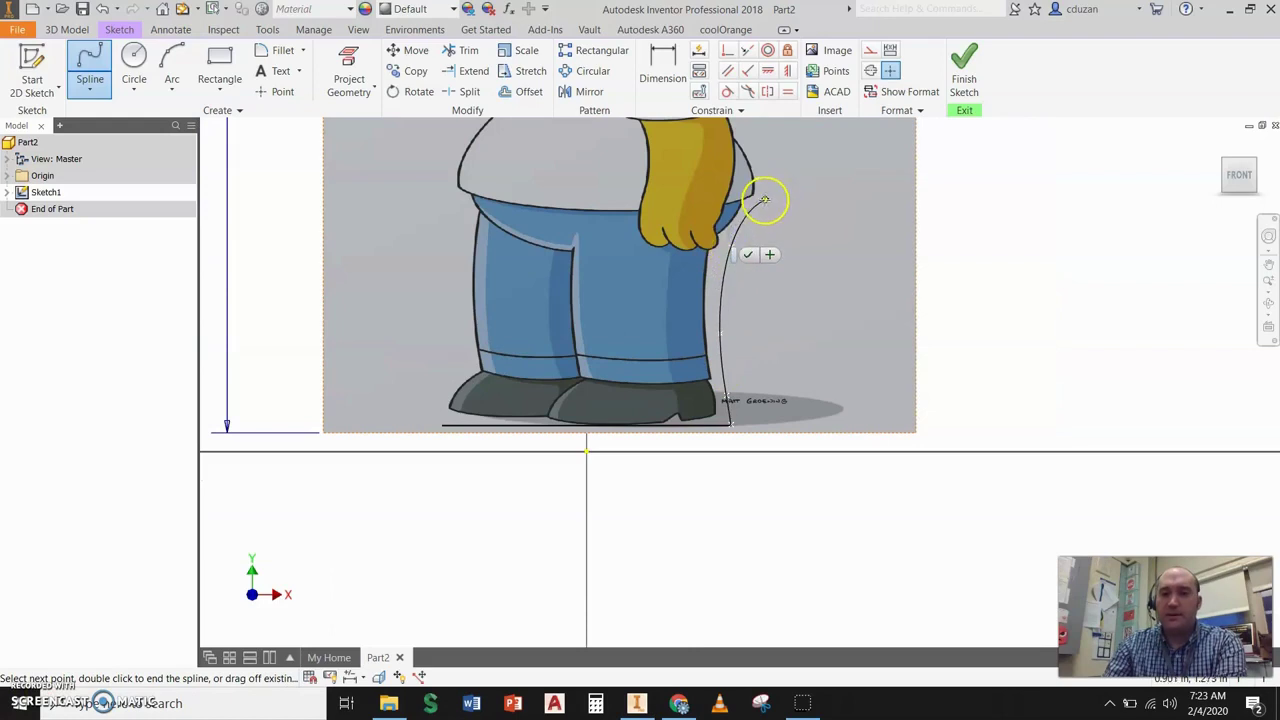
Continue the spline over Homer's head and down past his nose
scroll(766, 220, "down", 3)
scroll(763, 226, "up", 4)
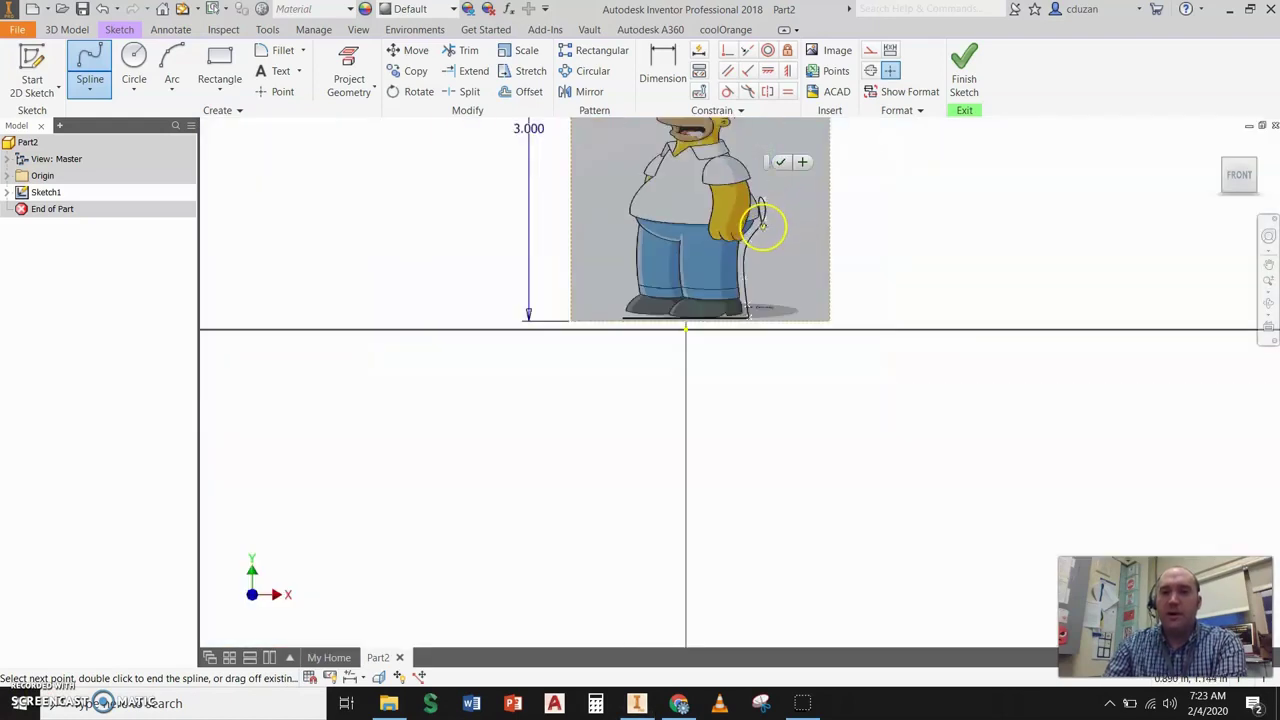
scroll(751, 154, "down", 3)
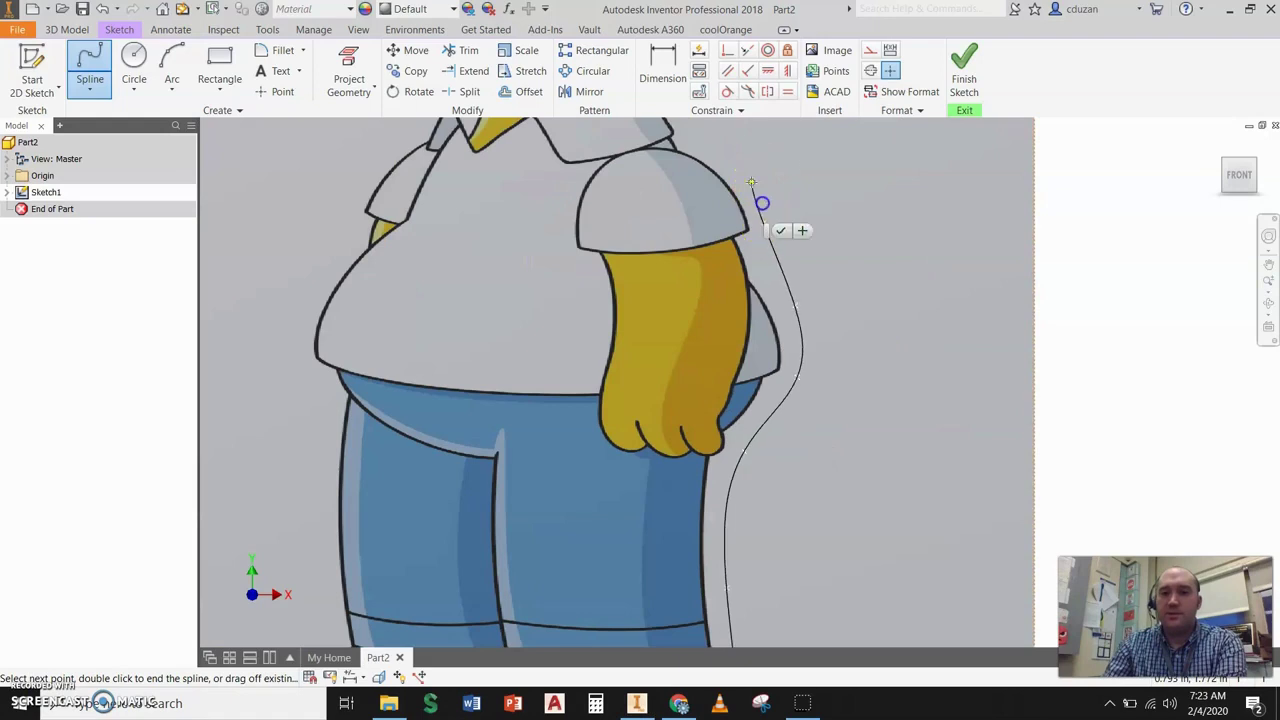
scroll(760, 240, "down", 5)
scroll(766, 258, "up", 5)
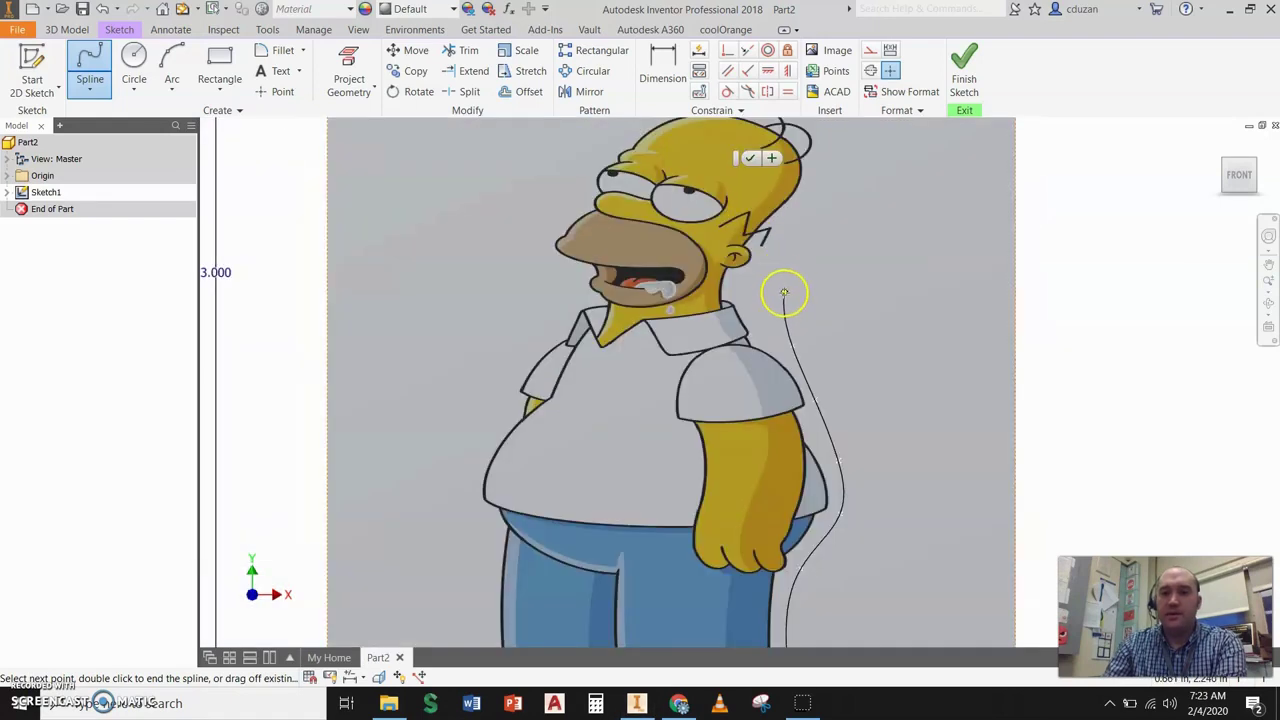
scroll(823, 206, "down", 4)
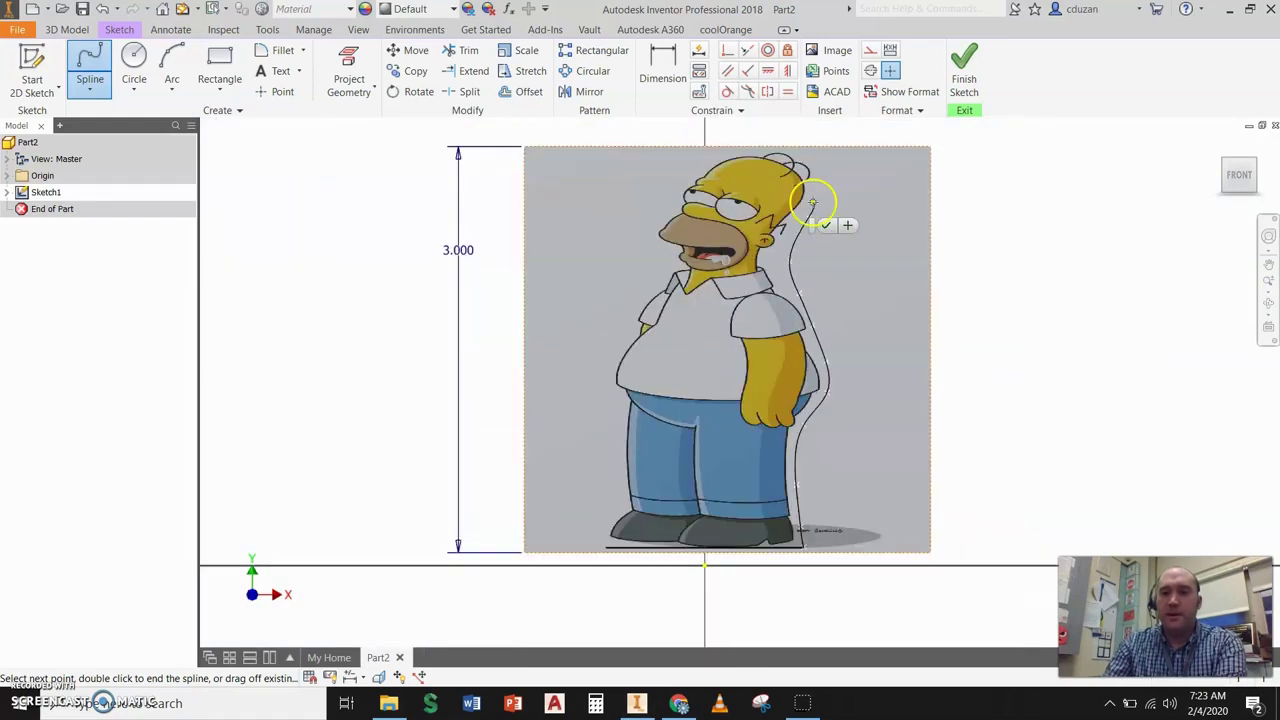
scroll(813, 175, "up", 5)
left_click(813, 175)
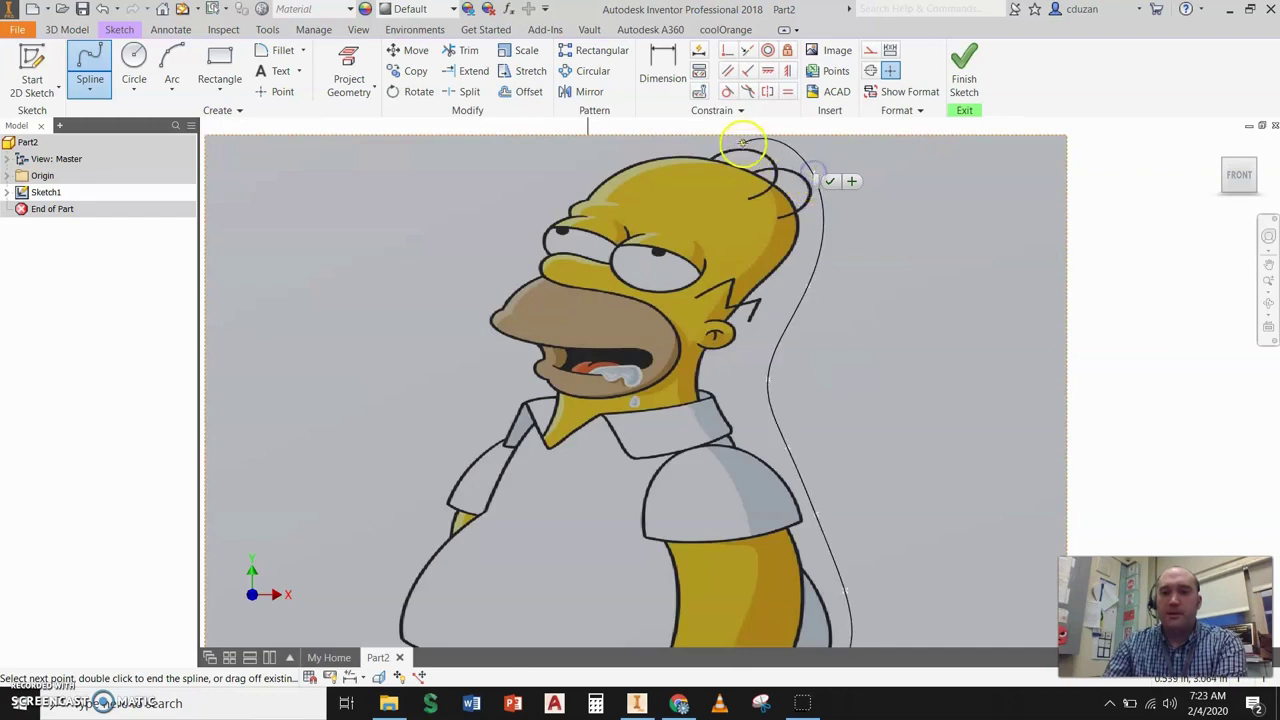
left_click(668, 137)
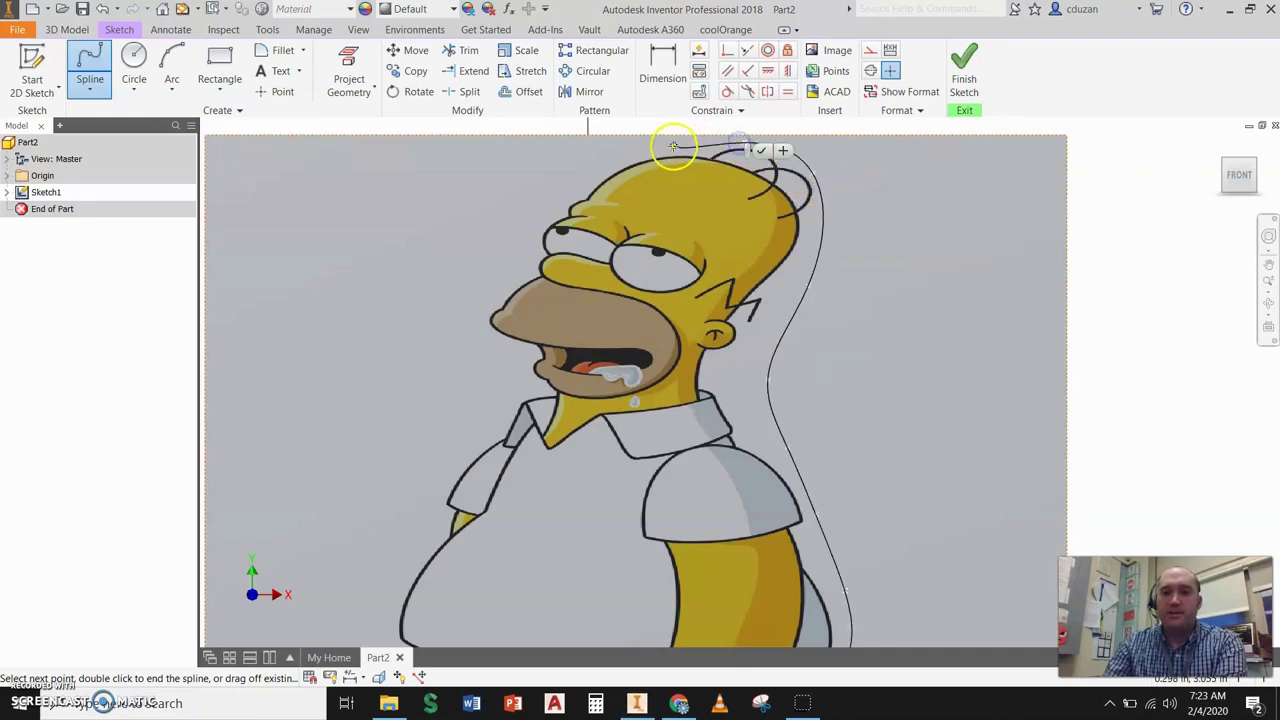
left_click(542, 182)
left_click(505, 256)
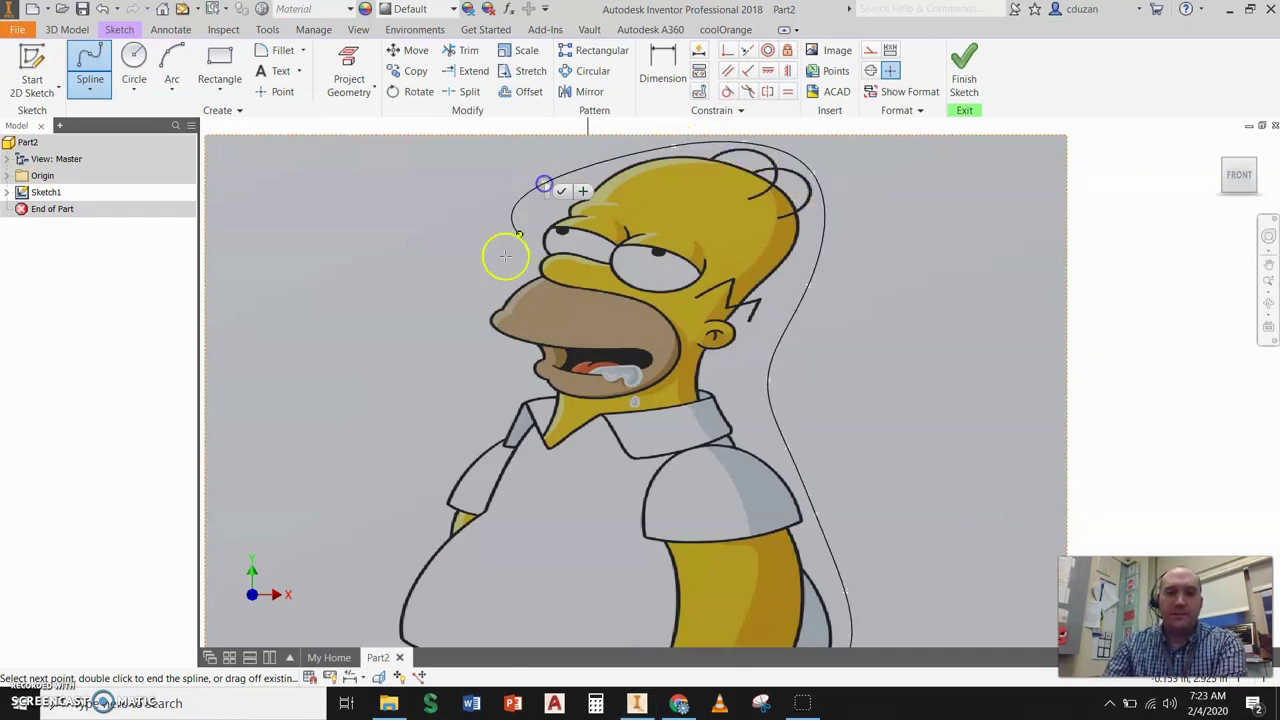
left_click(466, 312)
left_click(459, 347)
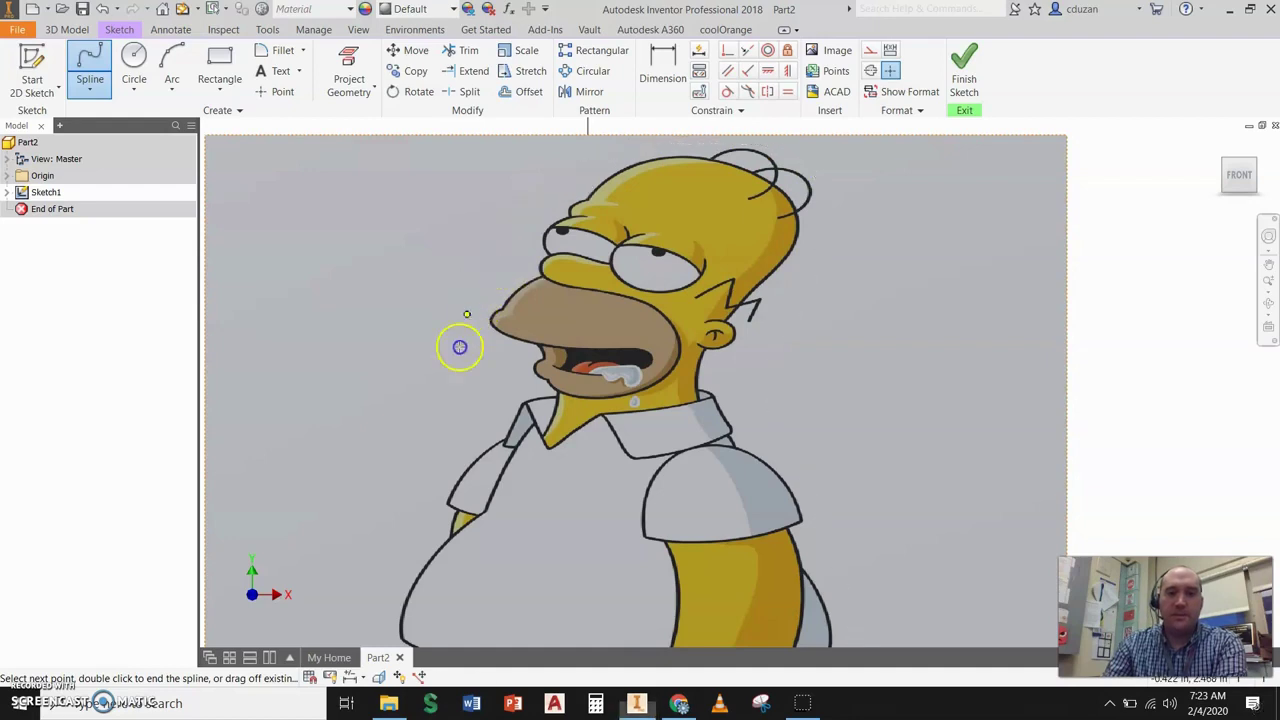
left_click(443, 391)
Carry the spline down his belly and leg to the ground line, then finish it
scroll(414, 451, "down", 7)
scroll(386, 491, "up", 6)
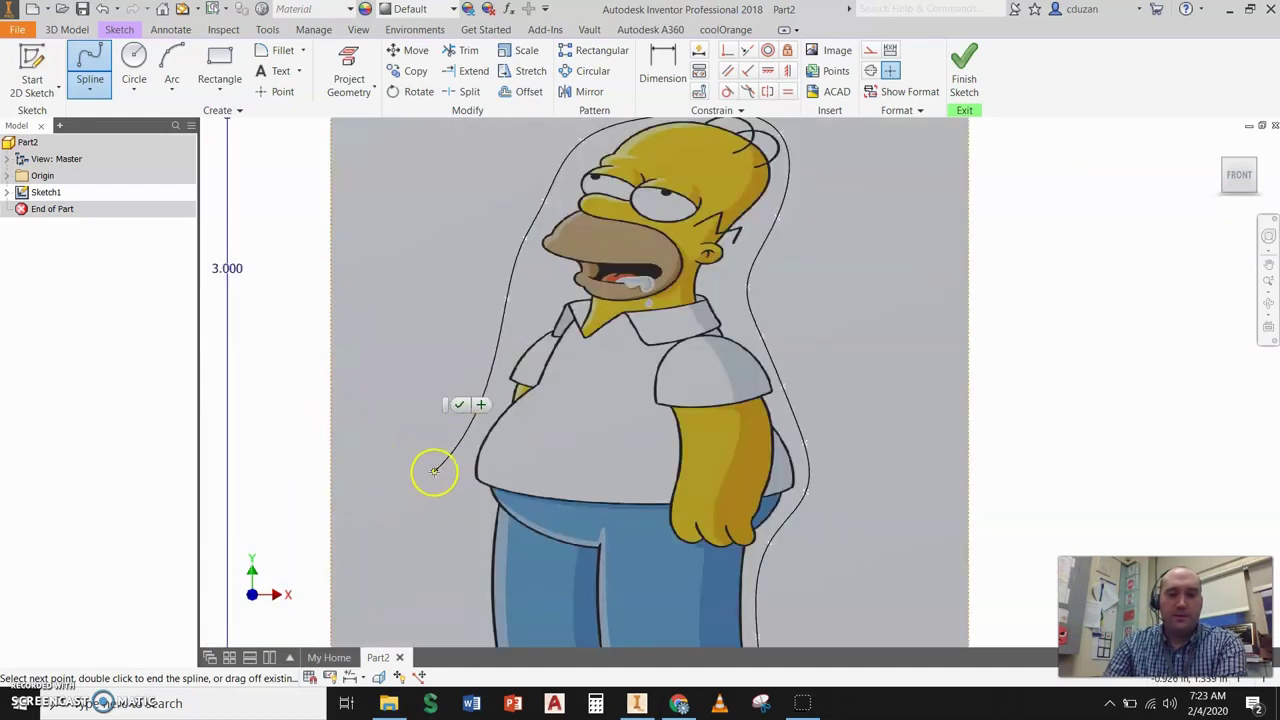
left_click(451, 457)
middle_click_drag(449, 503, 410, 253)
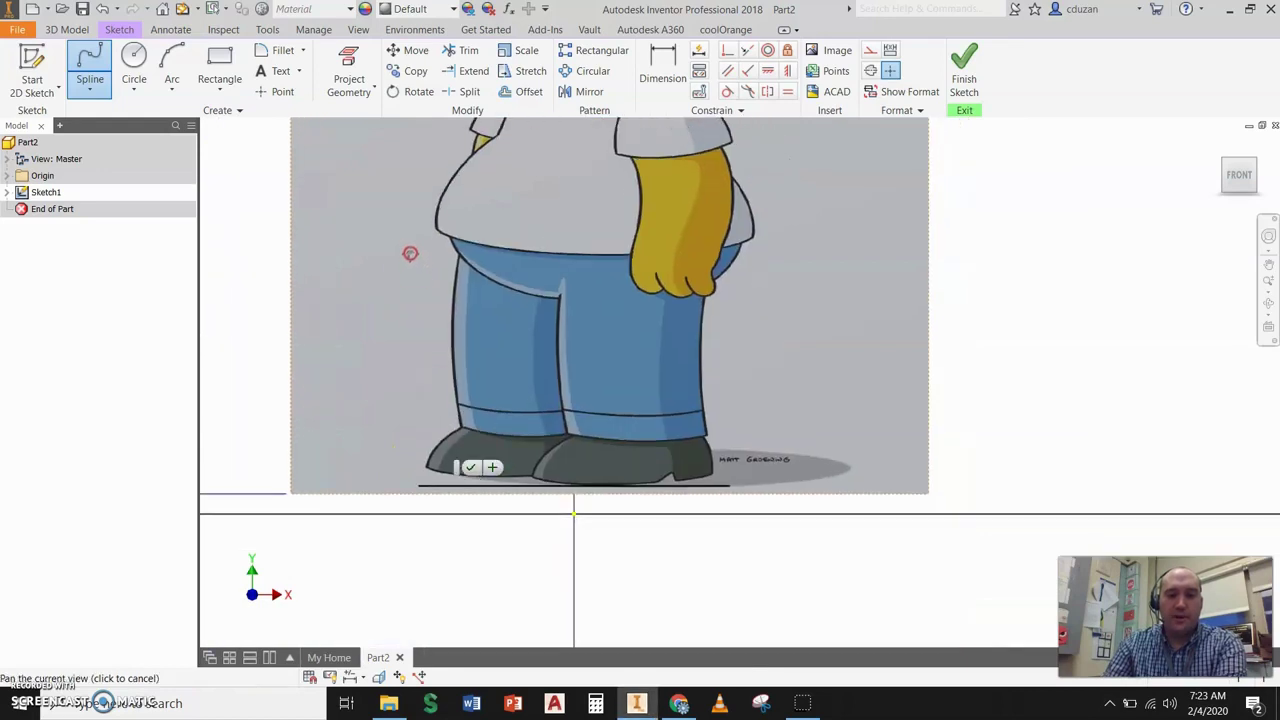
left_click(411, 294)
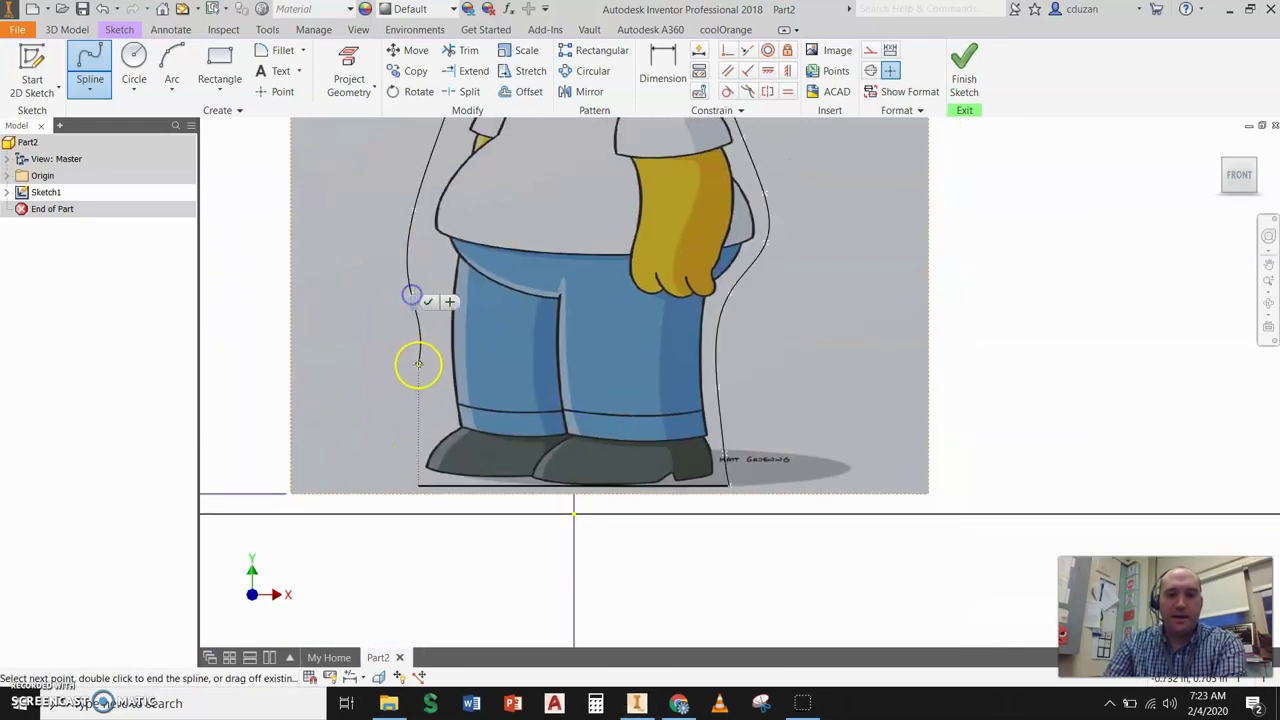
left_click(418, 365)
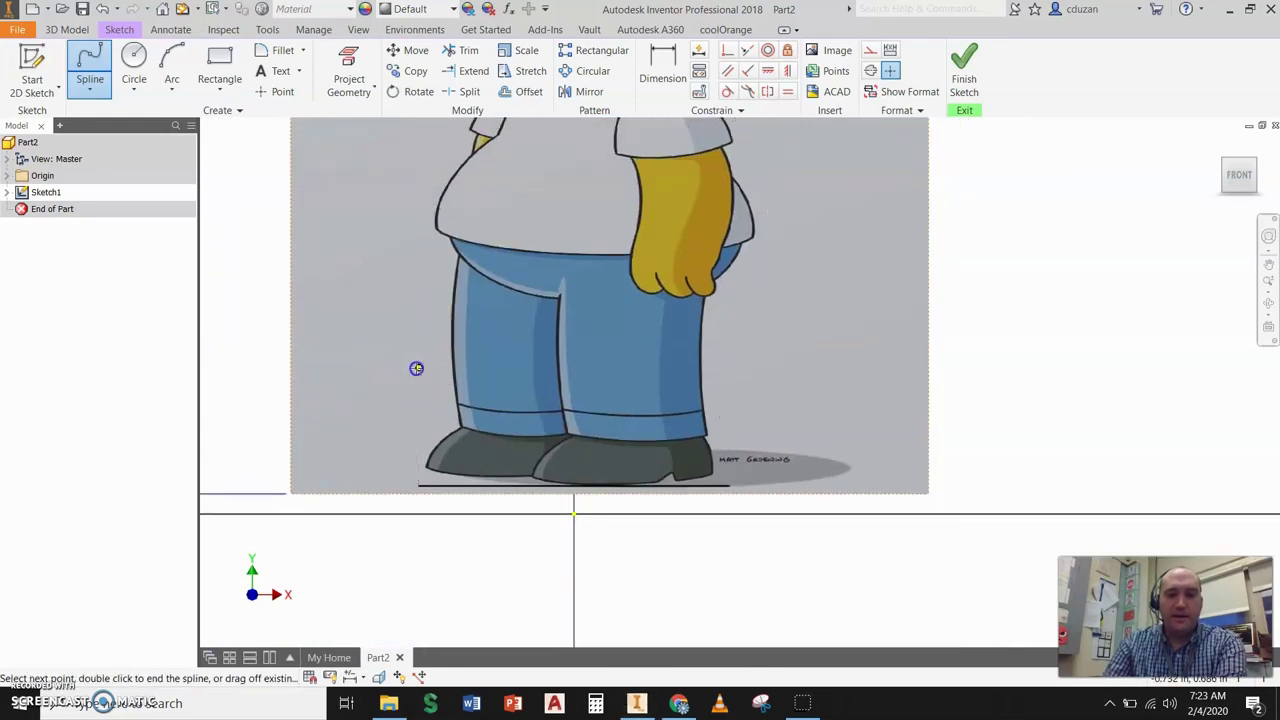
left_click(418, 485)
right_click(493, 393)
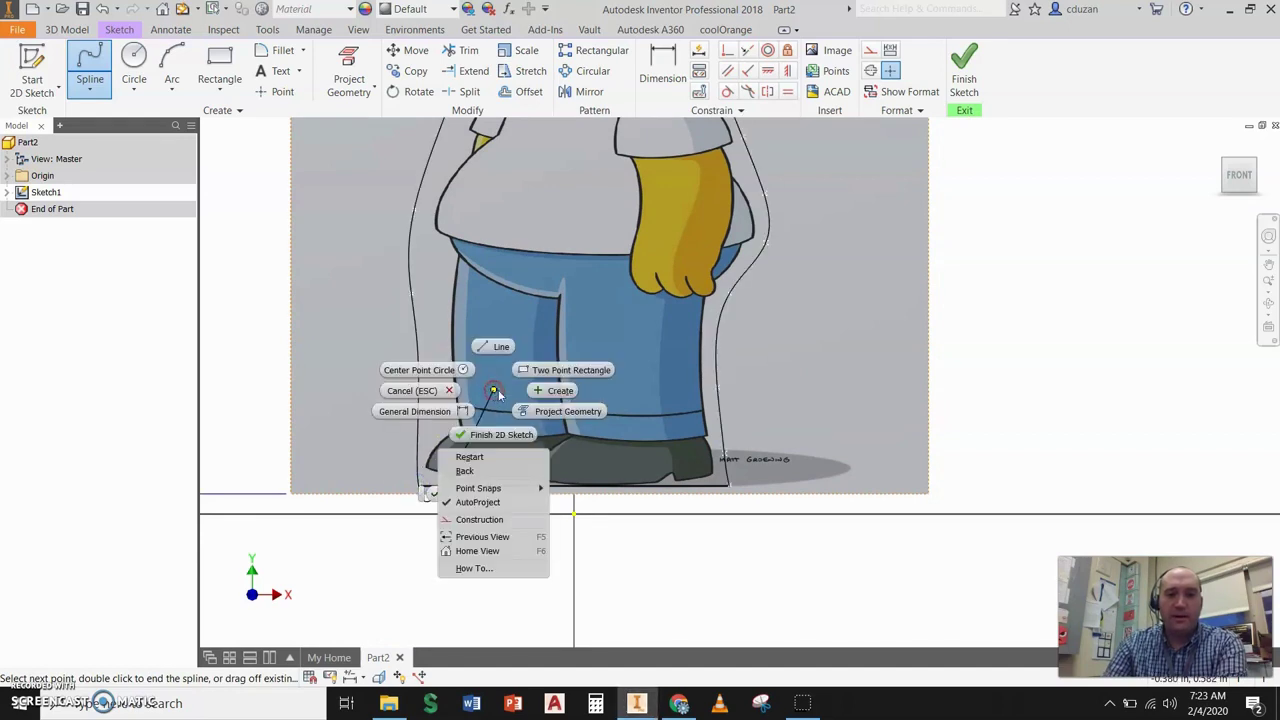
left_click(537, 391)
scroll(696, 382, "down", 5)
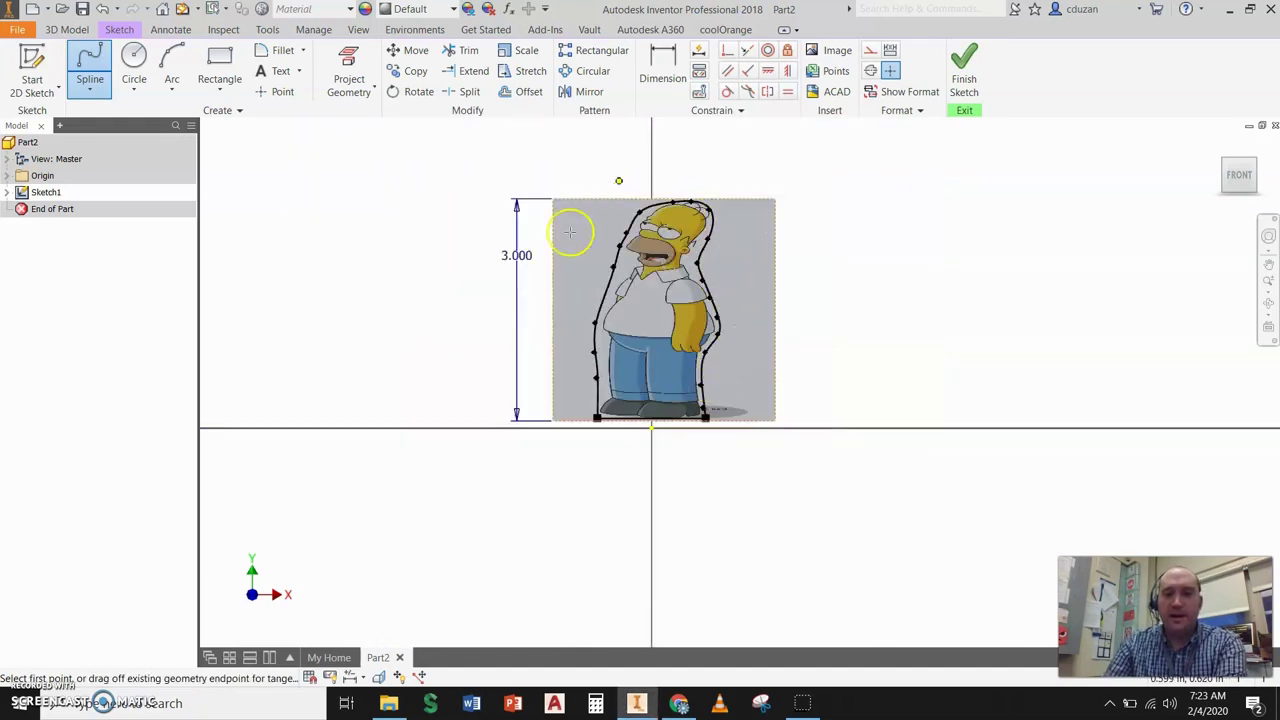
scroll(666, 217, "up", 4)
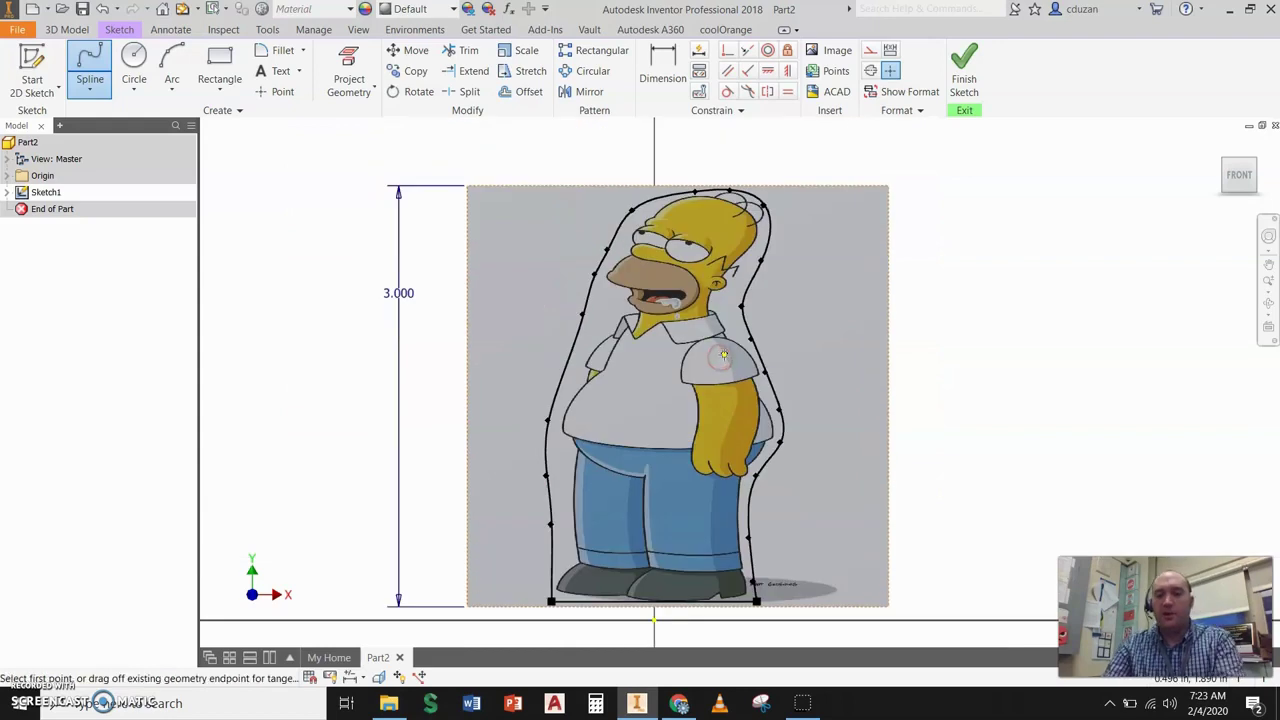
right_click(820, 288)
left_click(866, 286)
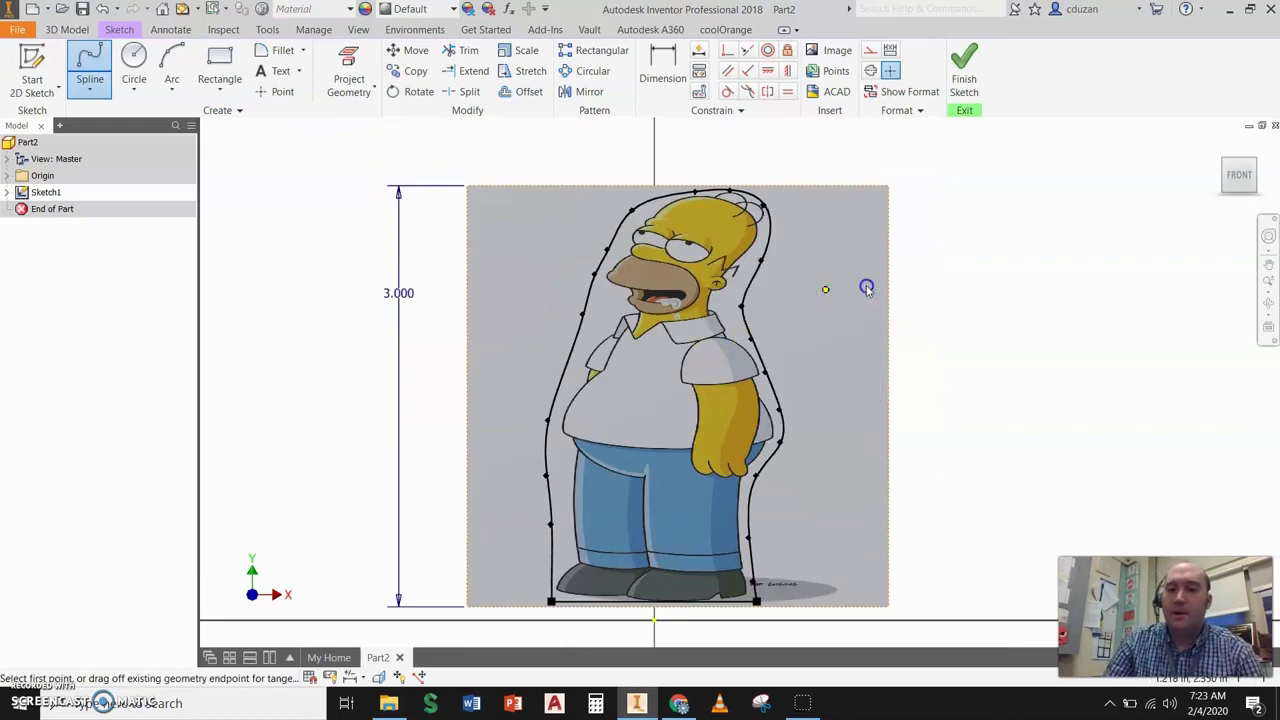
Finish the sketch and extrude the Homer outline 0.125 in as a new solid, Extrusion1
left_click(958, 78)
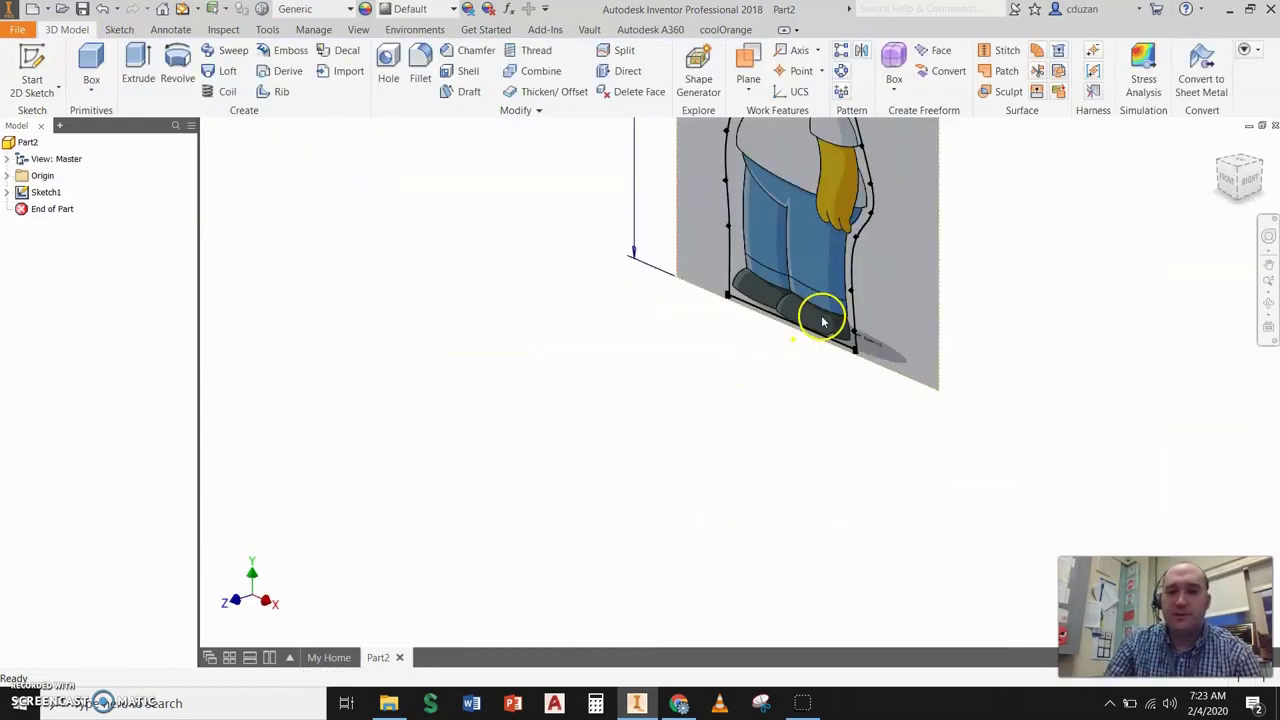
mouse_move(823, 314)
middle_mouse_down()
mouse_move(753, 398)
mouse_move(733, 474)
middle_mouse_up()
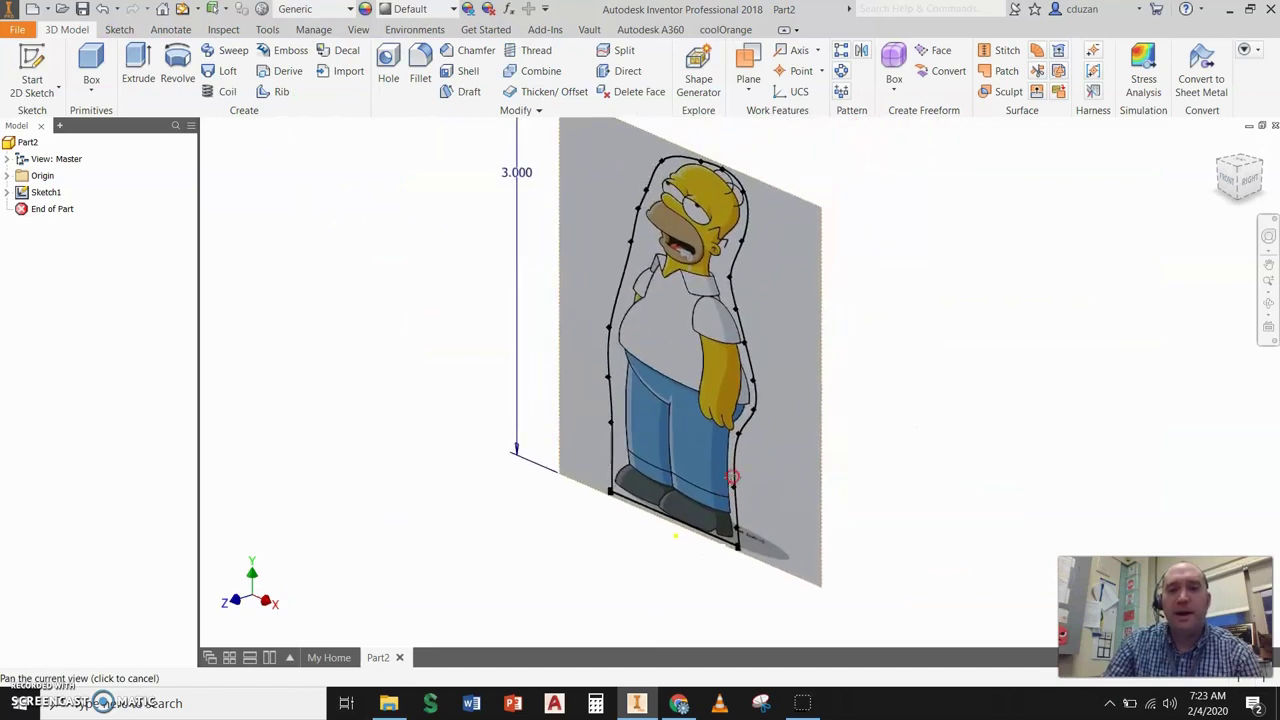
left_click(138, 65)
left_click(410, 254)
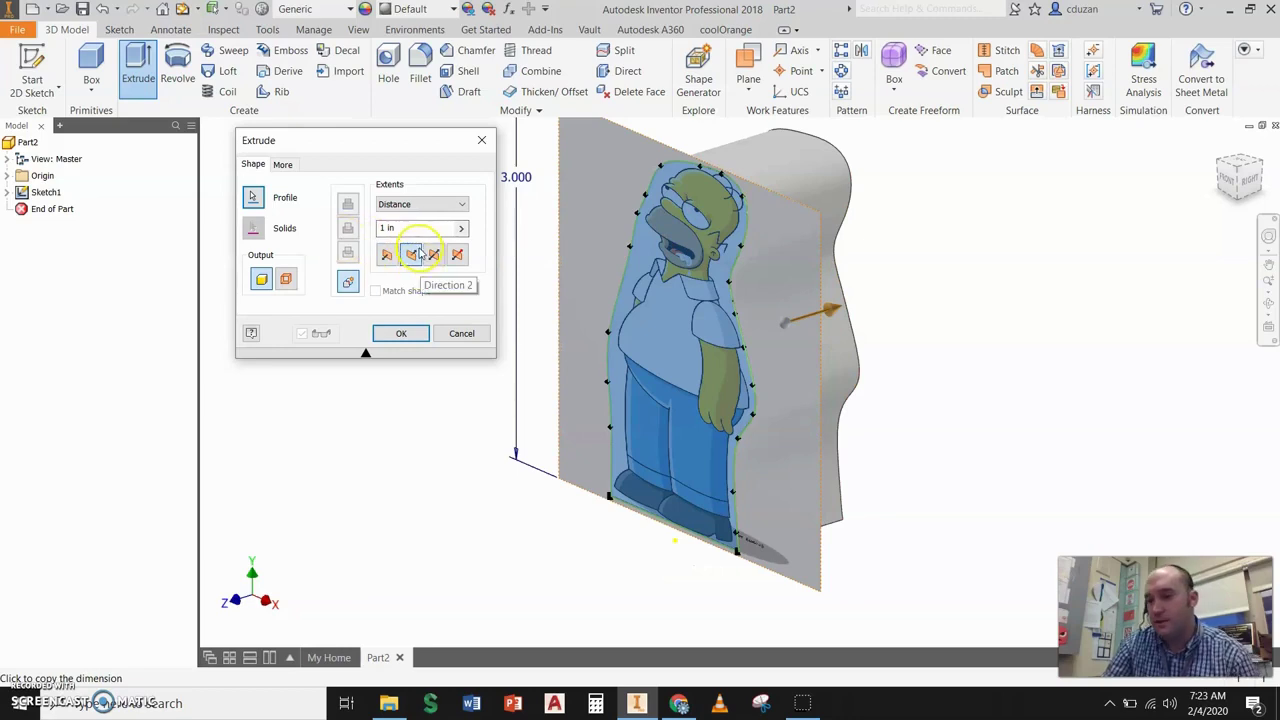
left_click(426, 230)
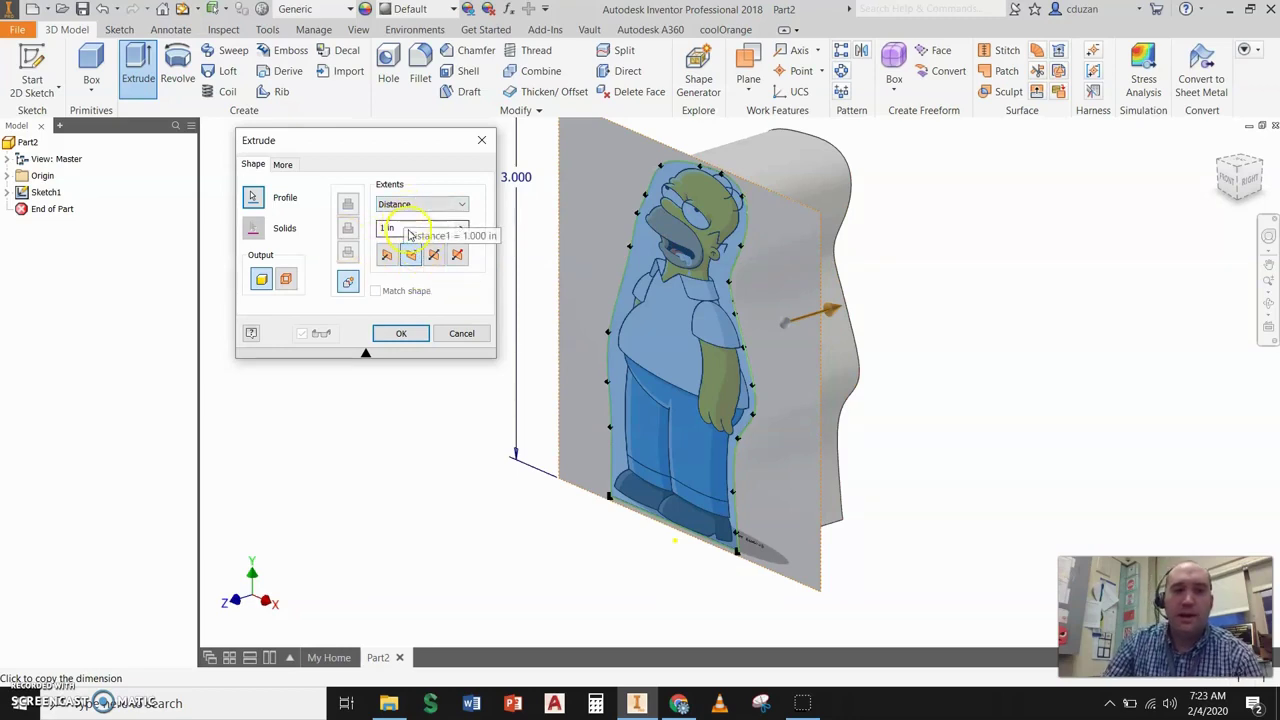
type(".125")
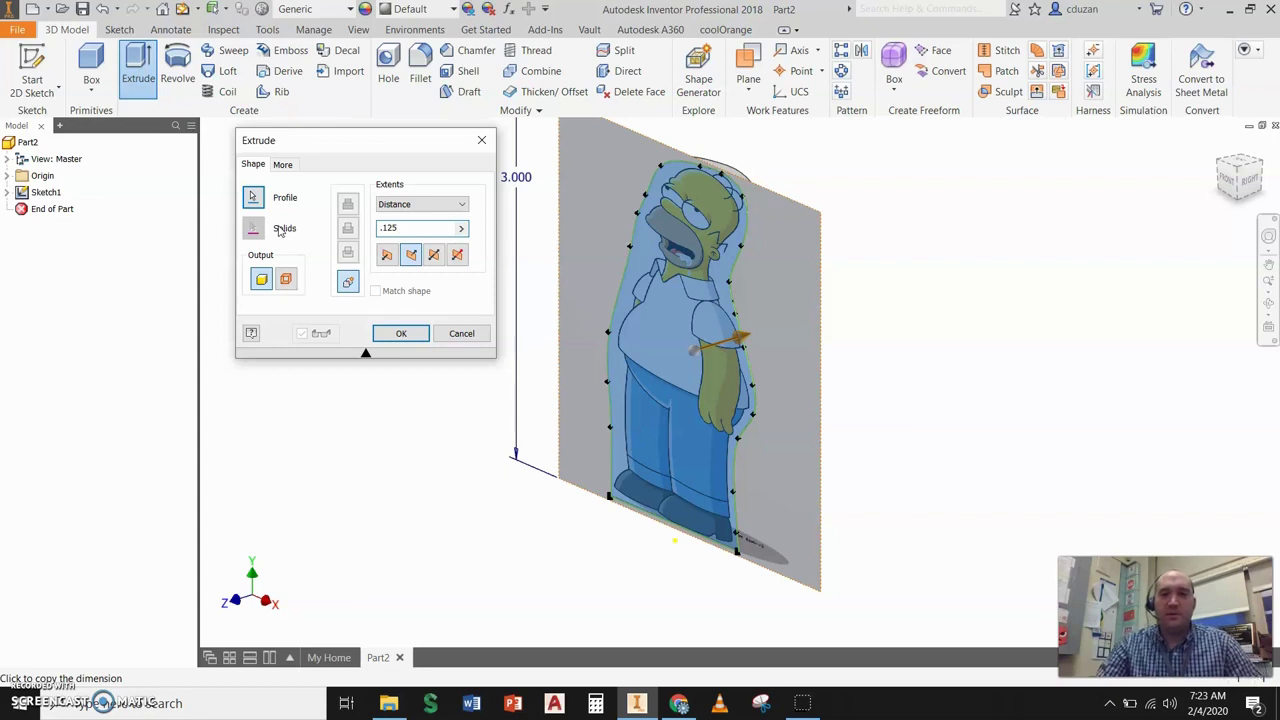
left_click(412, 337)
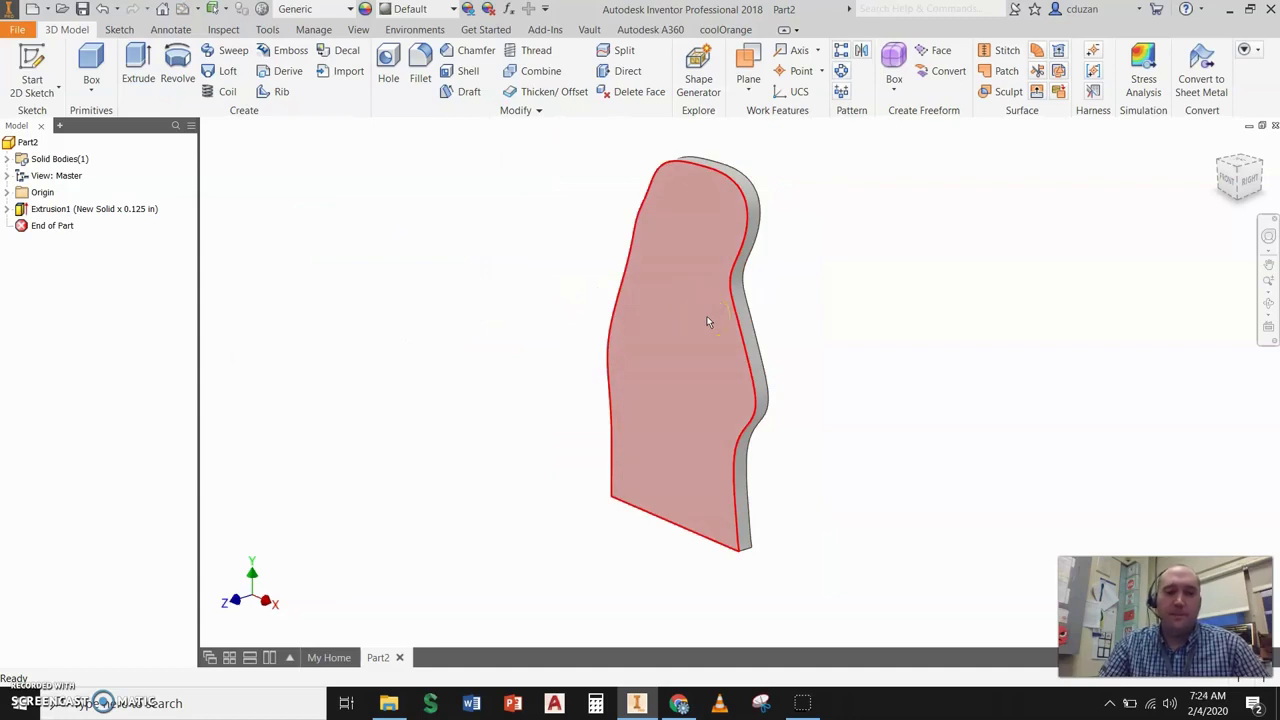
Expand Extrusion1 and make the Homer image in Sketch1 visible
left_click(718, 337)
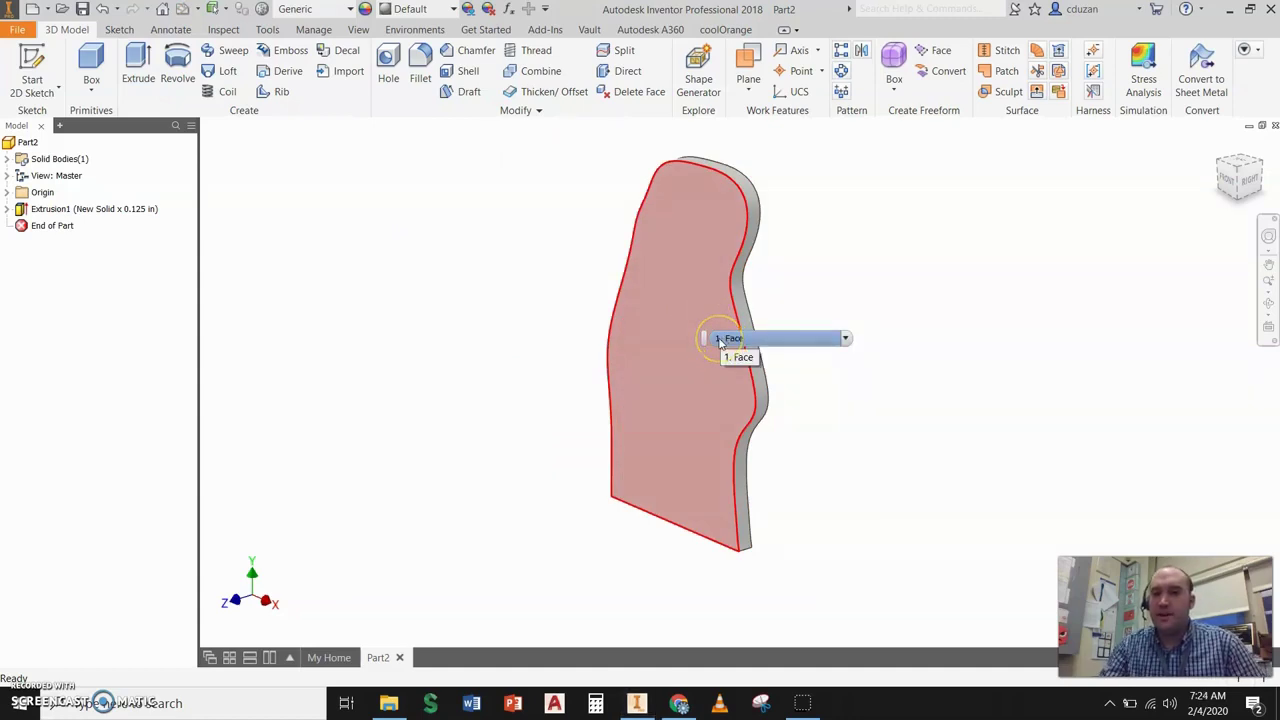
left_click(7, 209)
left_click(31, 226)
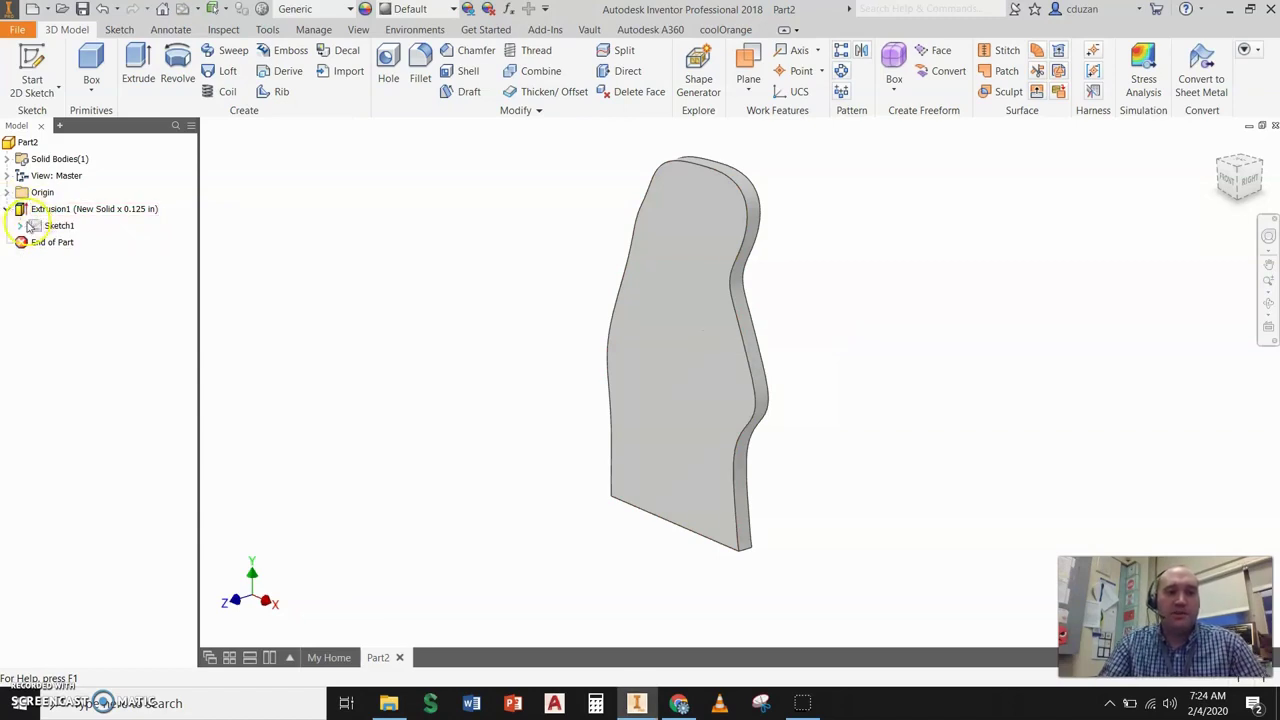
left_click(21, 227)
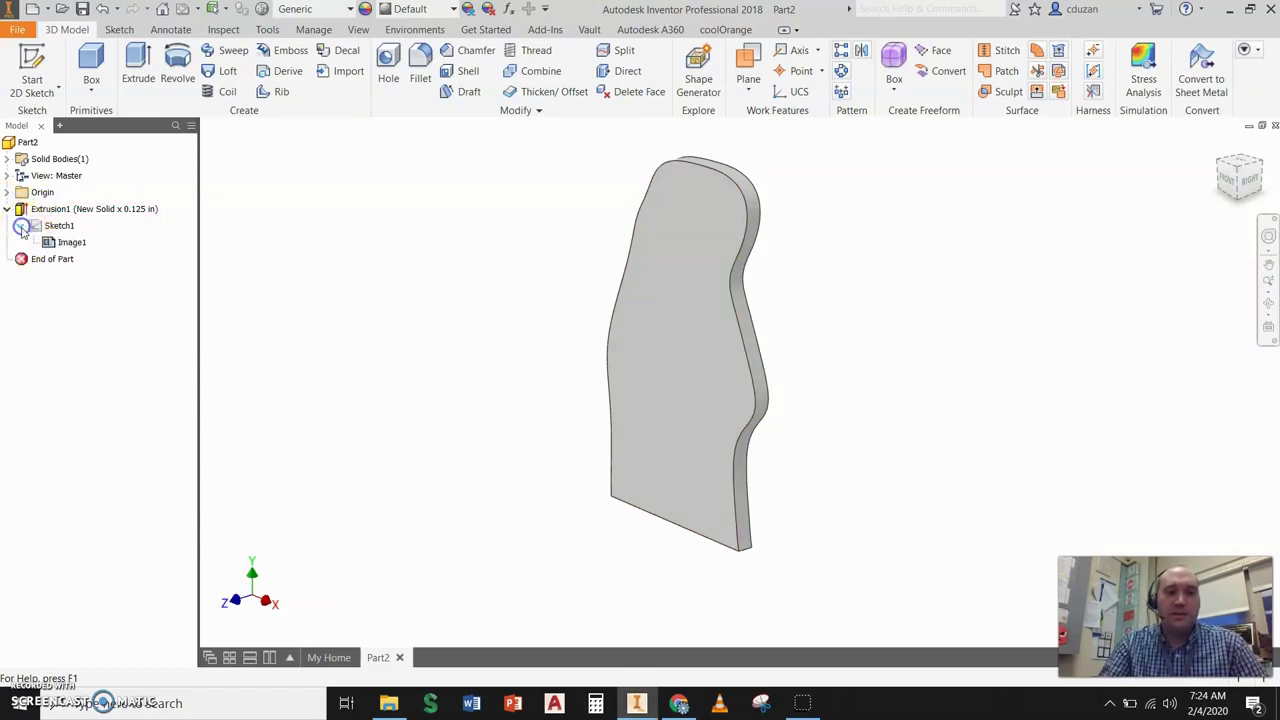
right_click(70, 246)
left_click(95, 268)
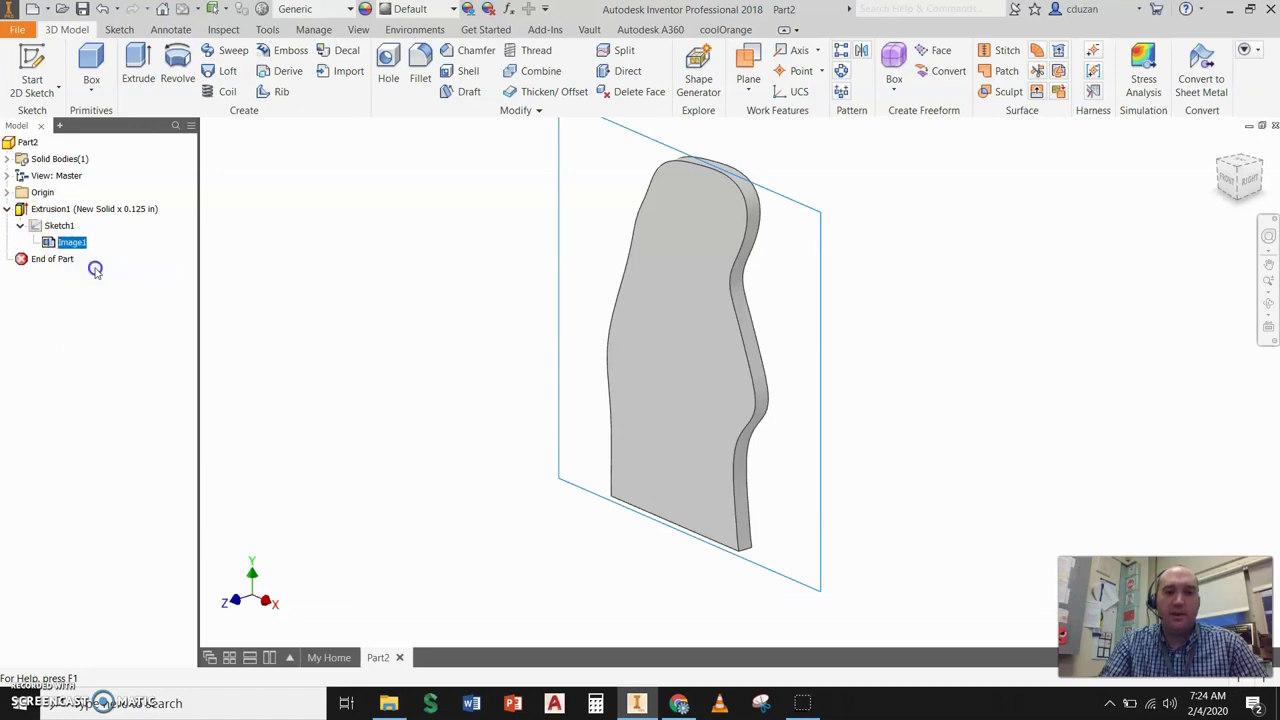
Create Sketch2 on the front face, show the image, and project Homer's outline into it
left_click(45, 85)
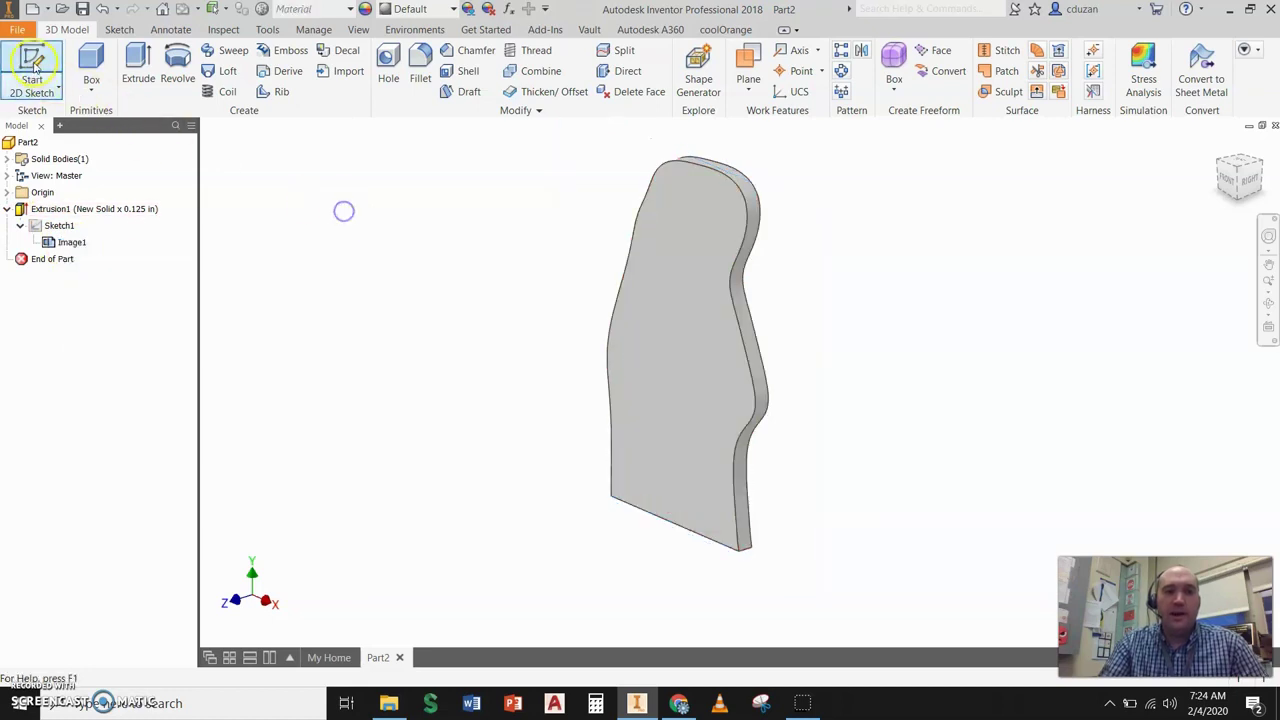
left_click(683, 253)
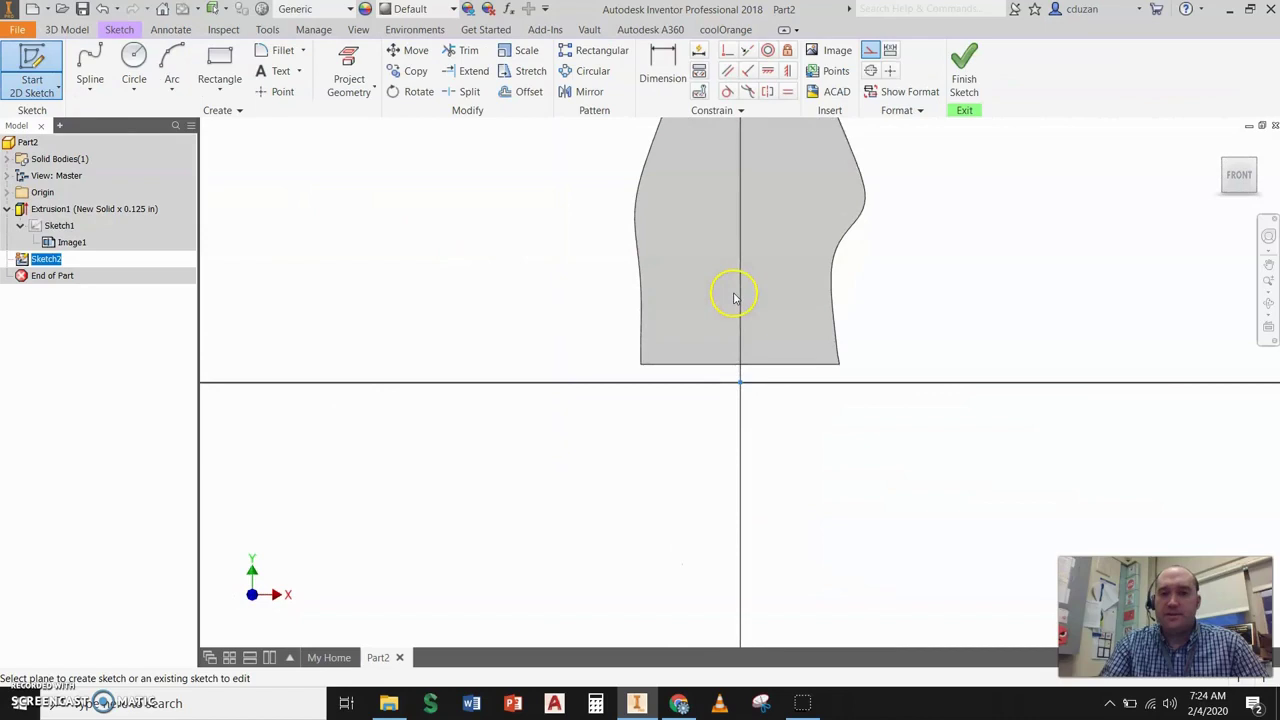
right_click(604, 220)
left_click(568, 289)
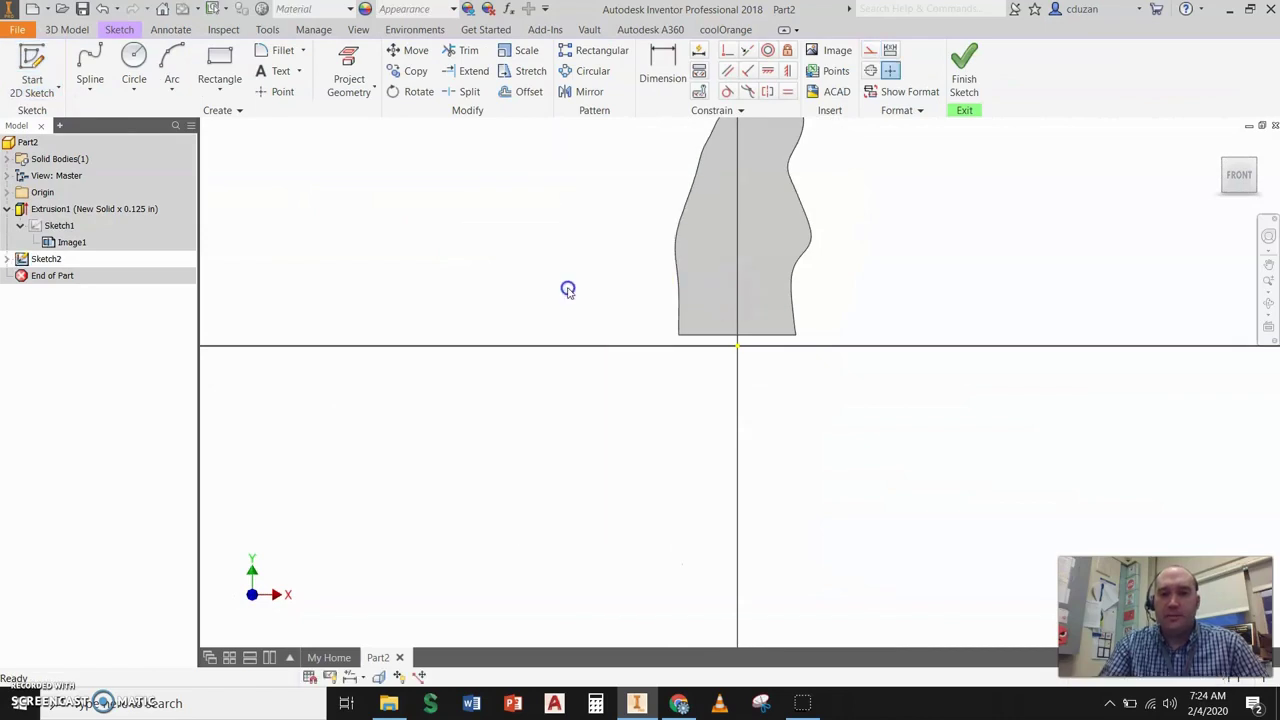
left_click(349, 70)
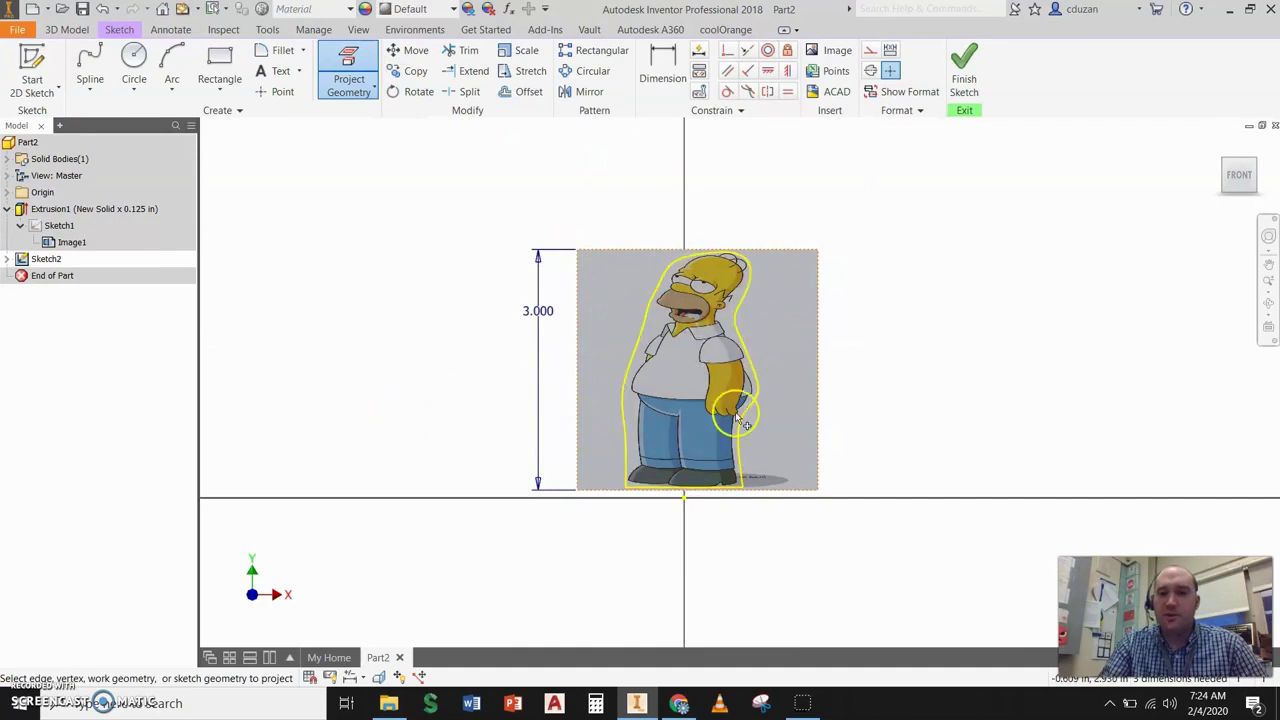
left_click(700, 388)
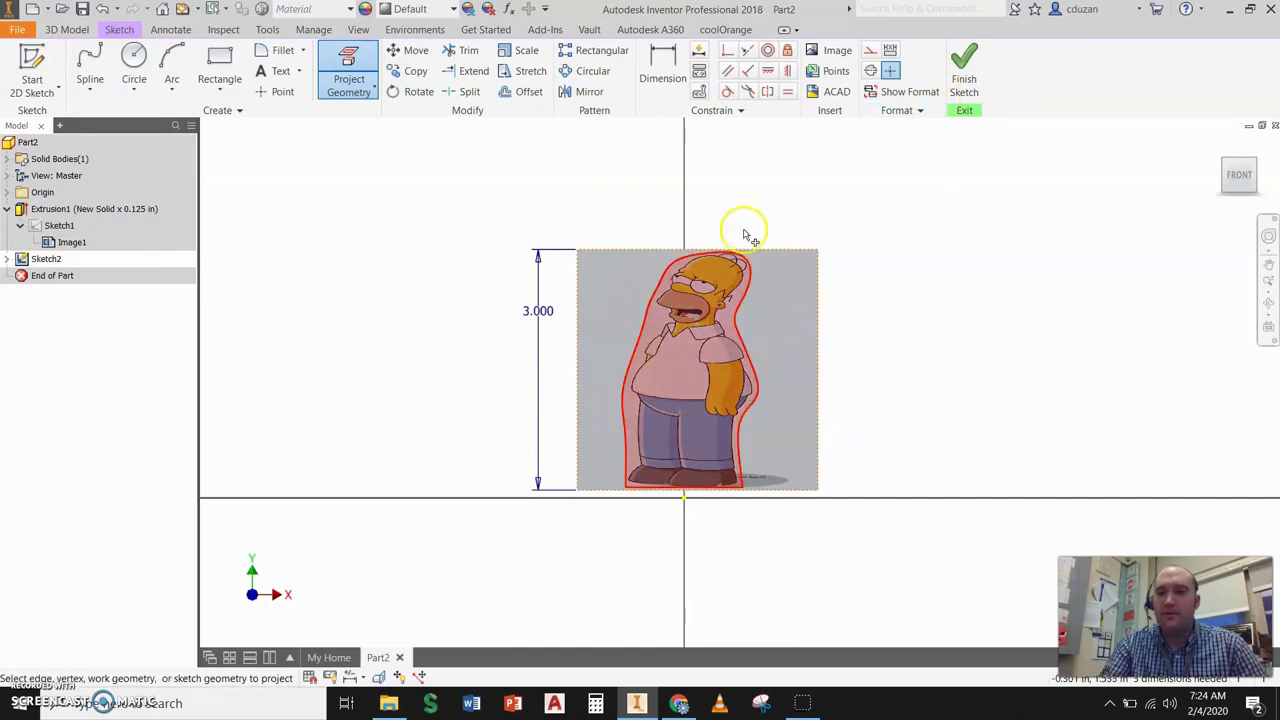
left_click(965, 70)
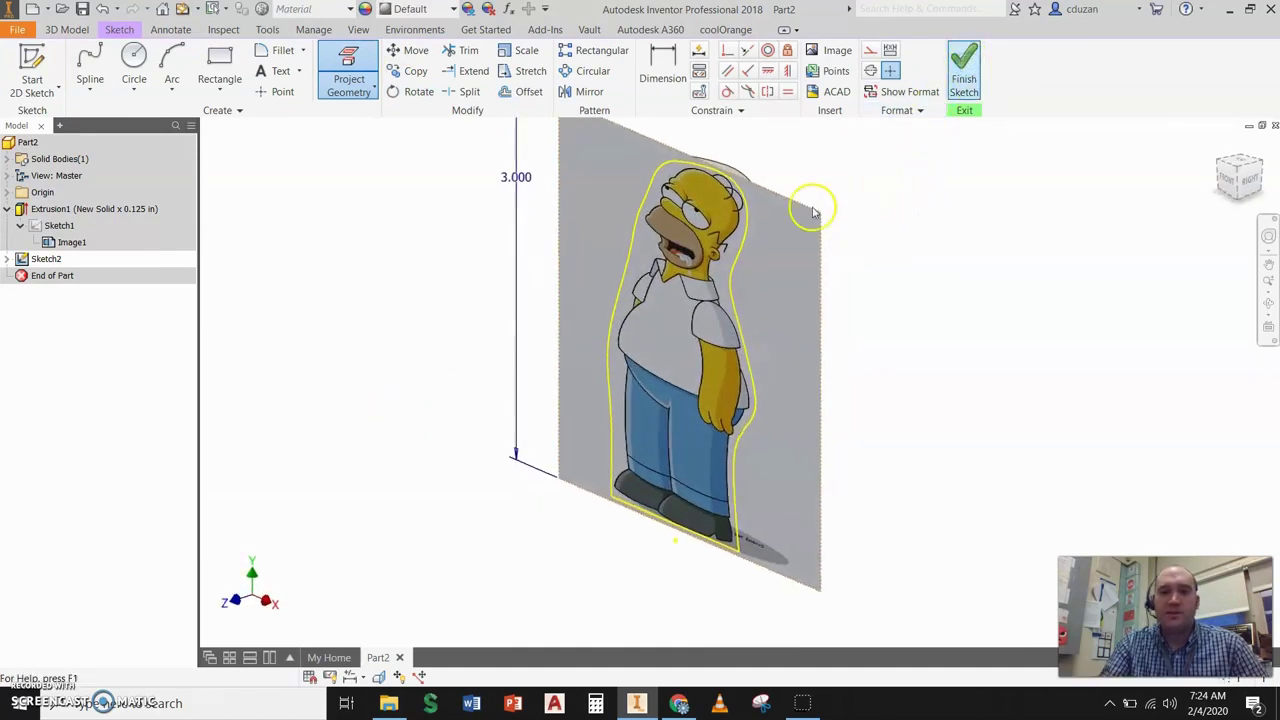
Apply the Homer image as Decal1 onto the cutout's front face
left_click(341, 50)
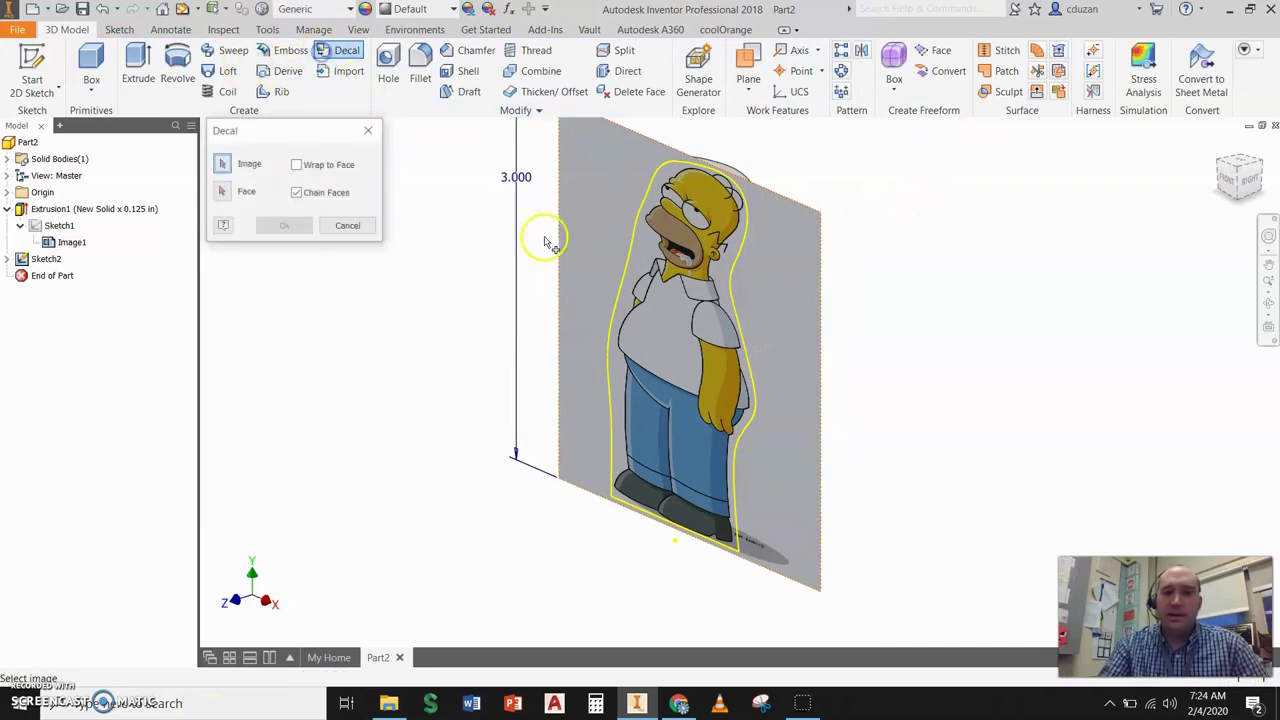
left_click(670, 285)
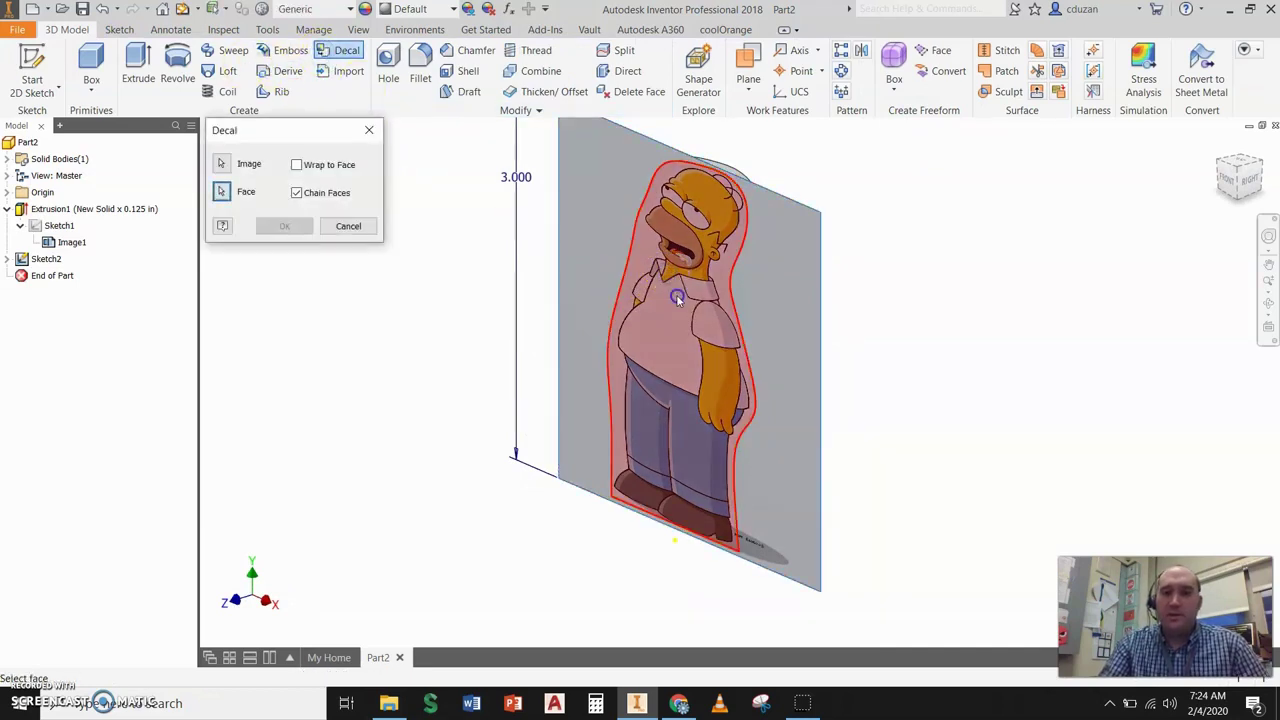
left_click(680, 300)
left_click(285, 226)
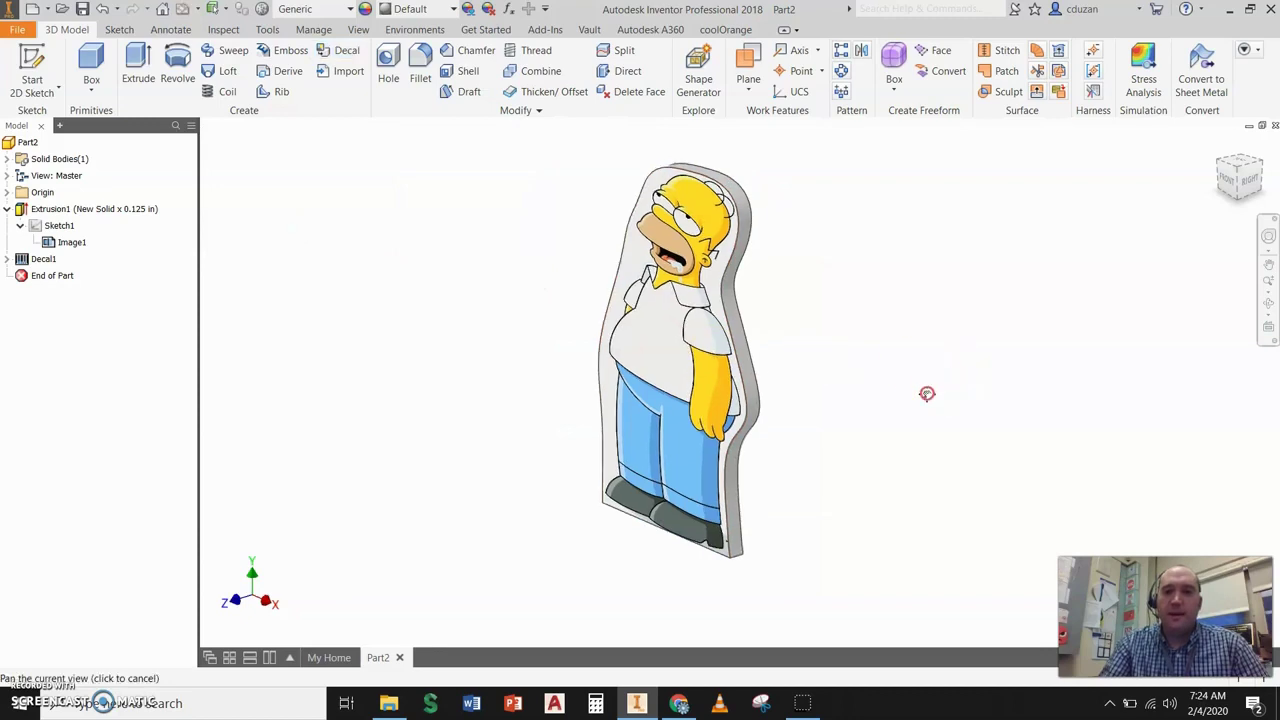
middle_click_drag(926, 391, 864, 406)
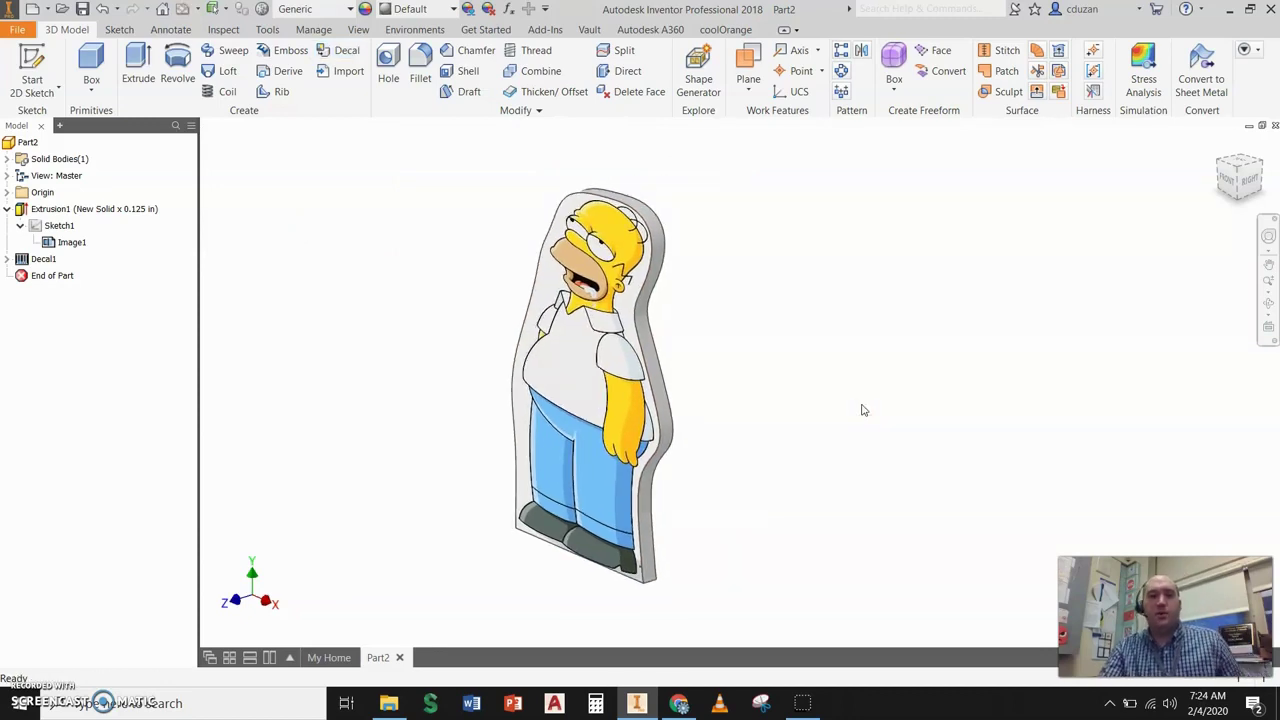
Save the part to the Desktop as Homer Simpson.ipt using Save As
left_click(20, 33)
left_click(57, 200)
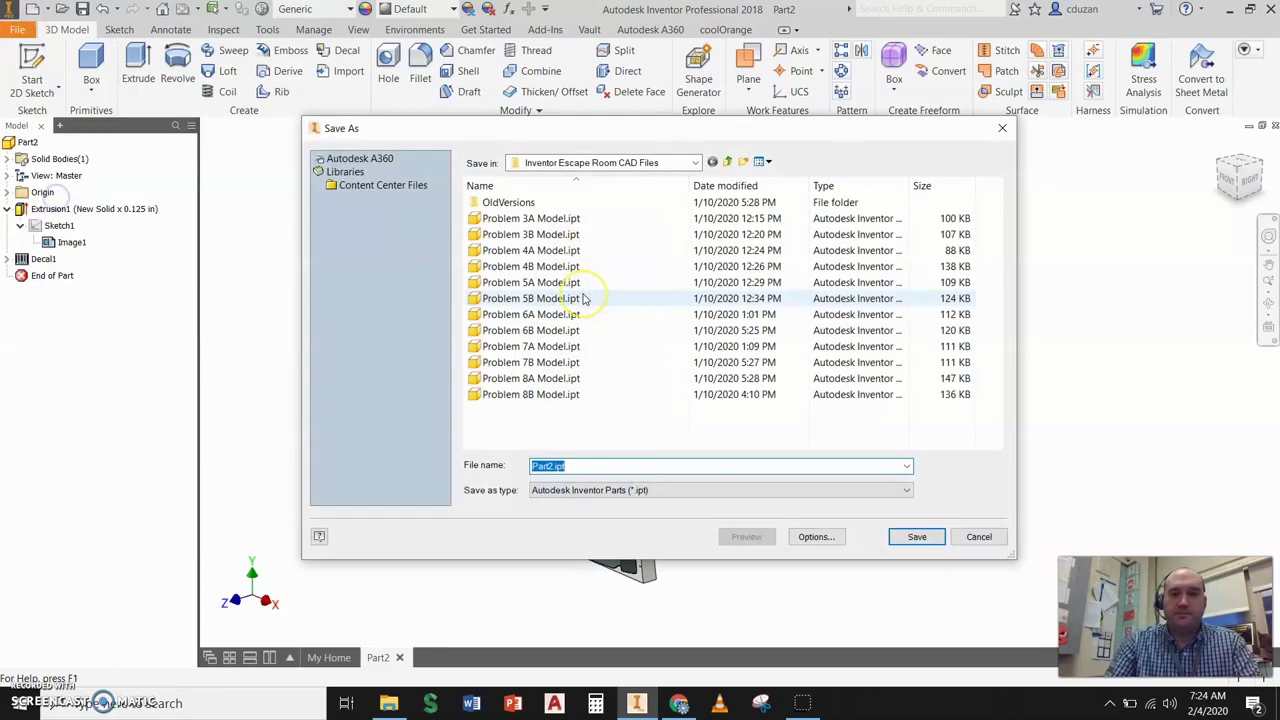
left_click(605, 165)
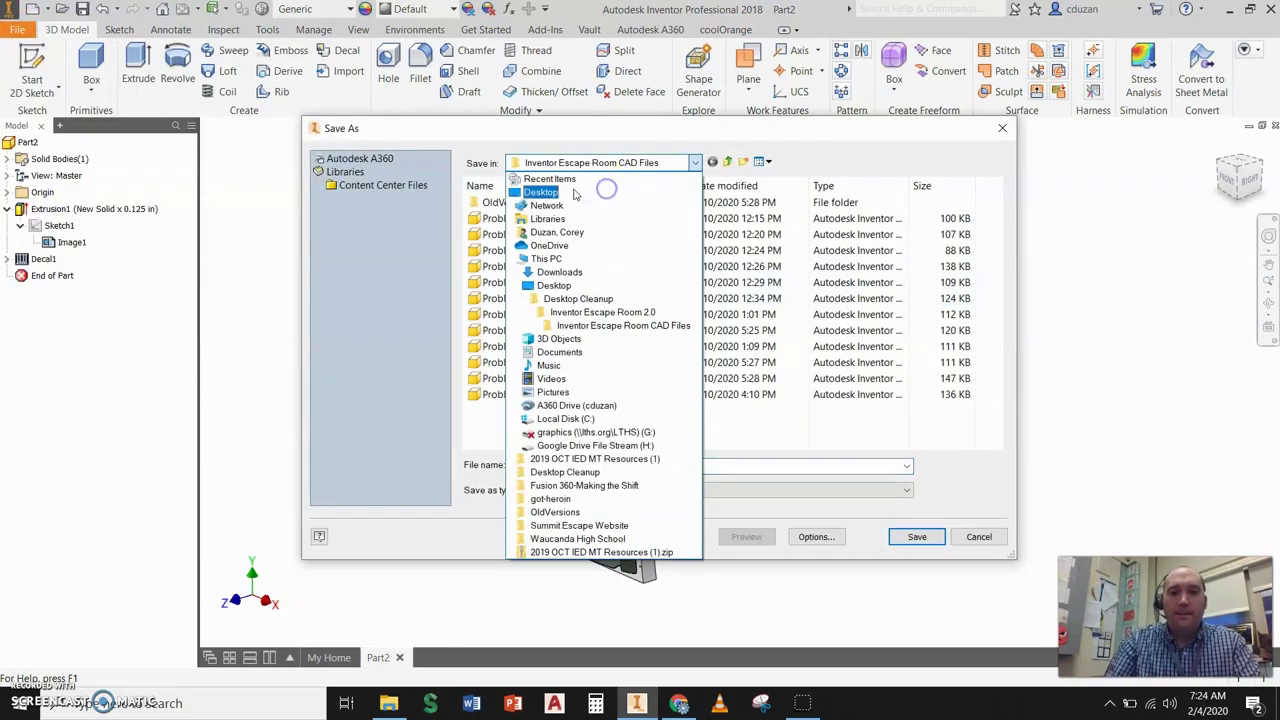
left_click(557, 188)
double_click(593, 465)
type("H")
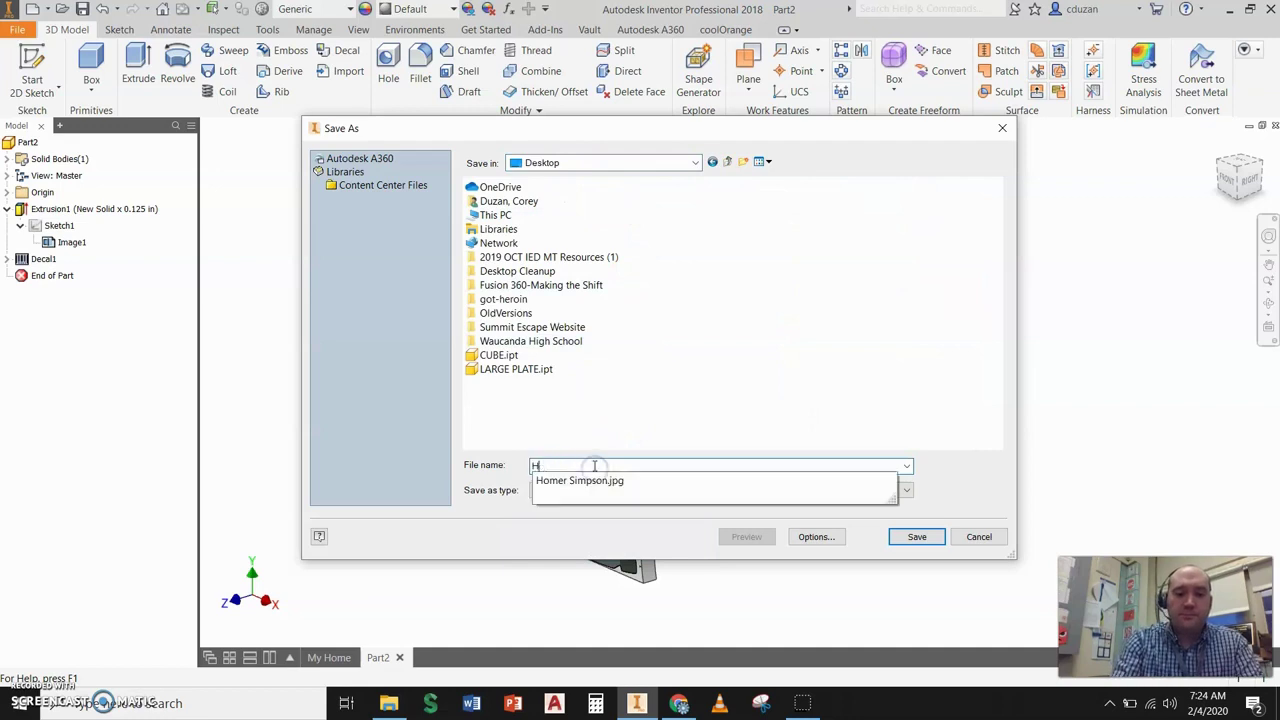
type("omer Simpson")
key("Return")
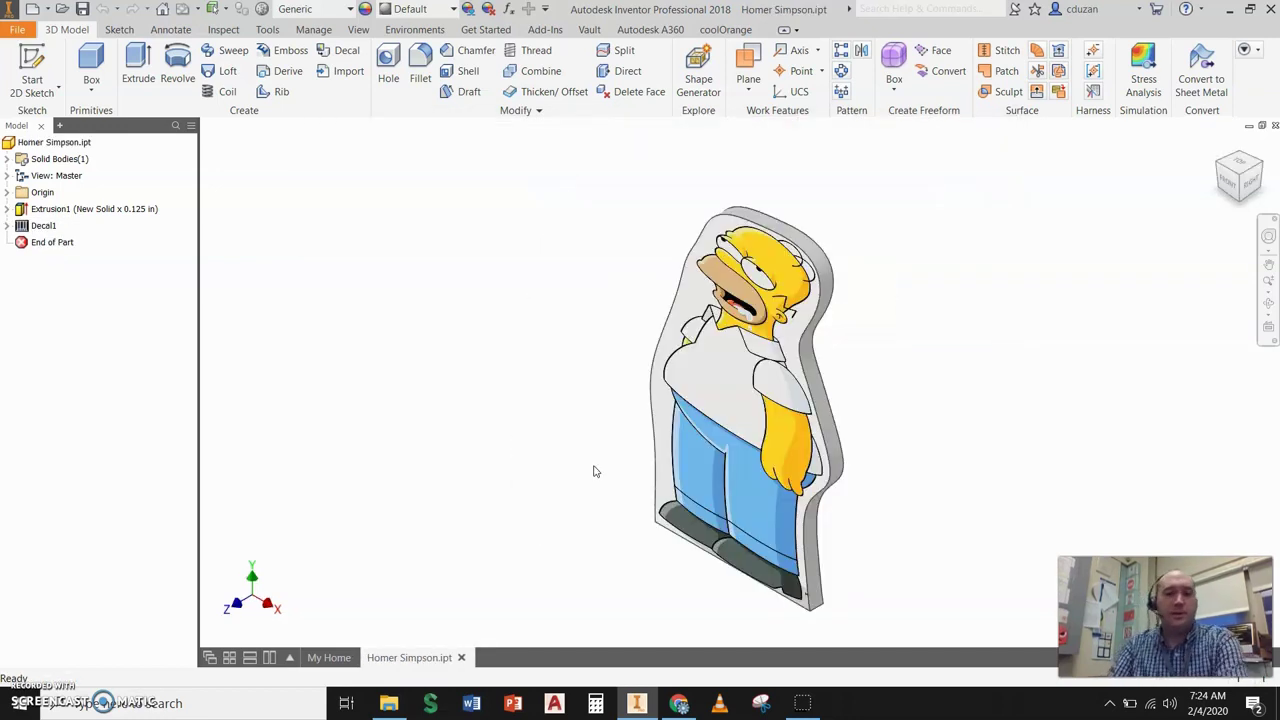
Create a drawing from LTHS PLTW IED.idw, skipping prompted entries and style conflicts, and begin a base view
left_click(32, 10)
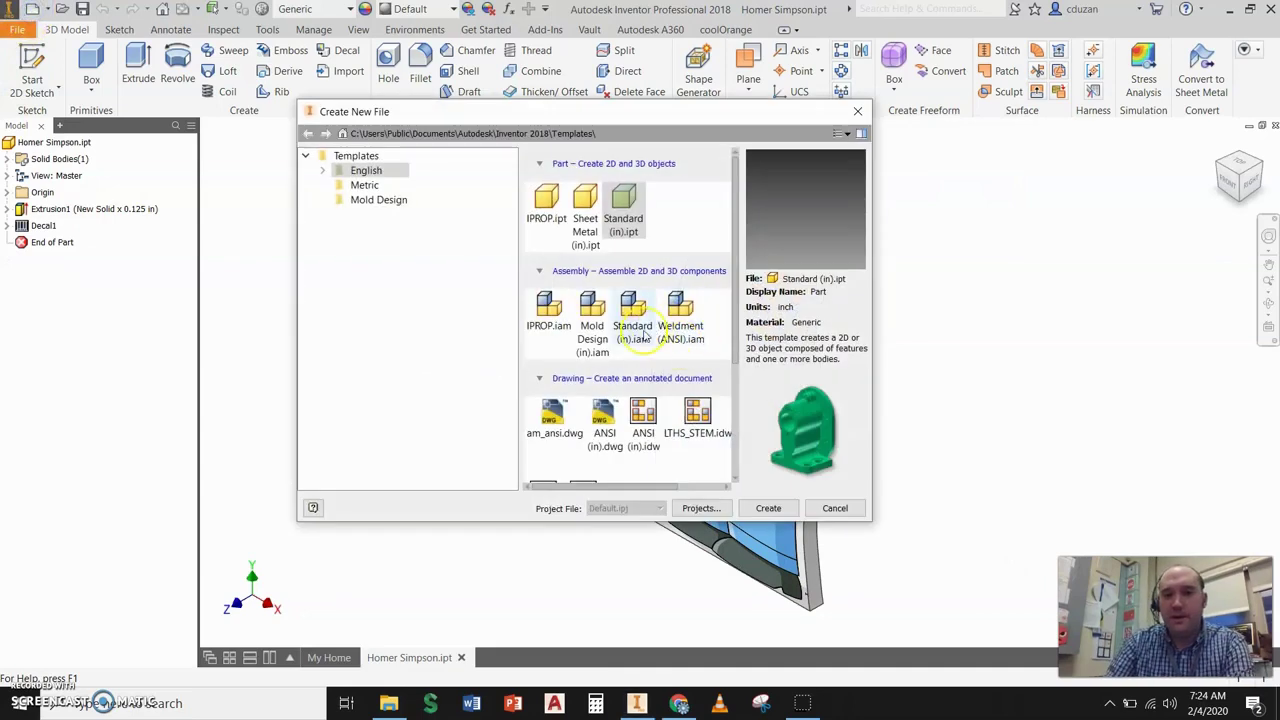
scroll(645, 420, "down", 1)
left_click(543, 425)
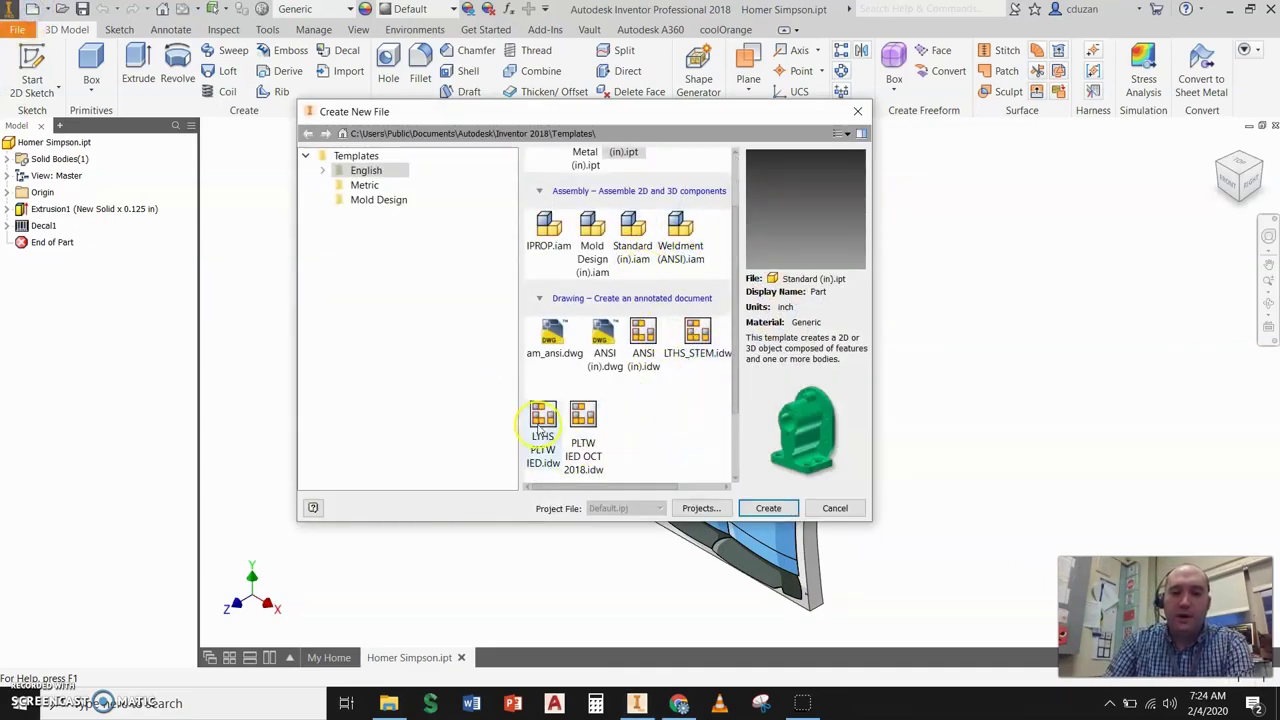
left_click(769, 508)
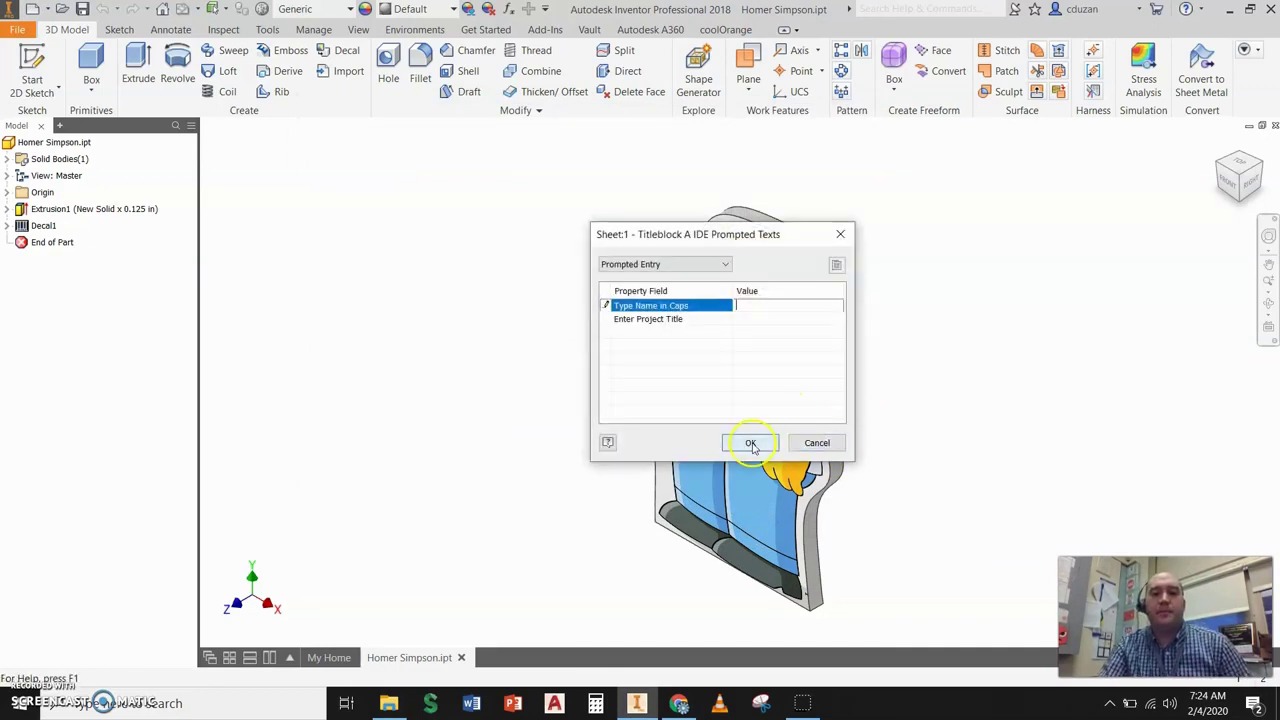
left_click(749, 442)
left_click(620, 416)
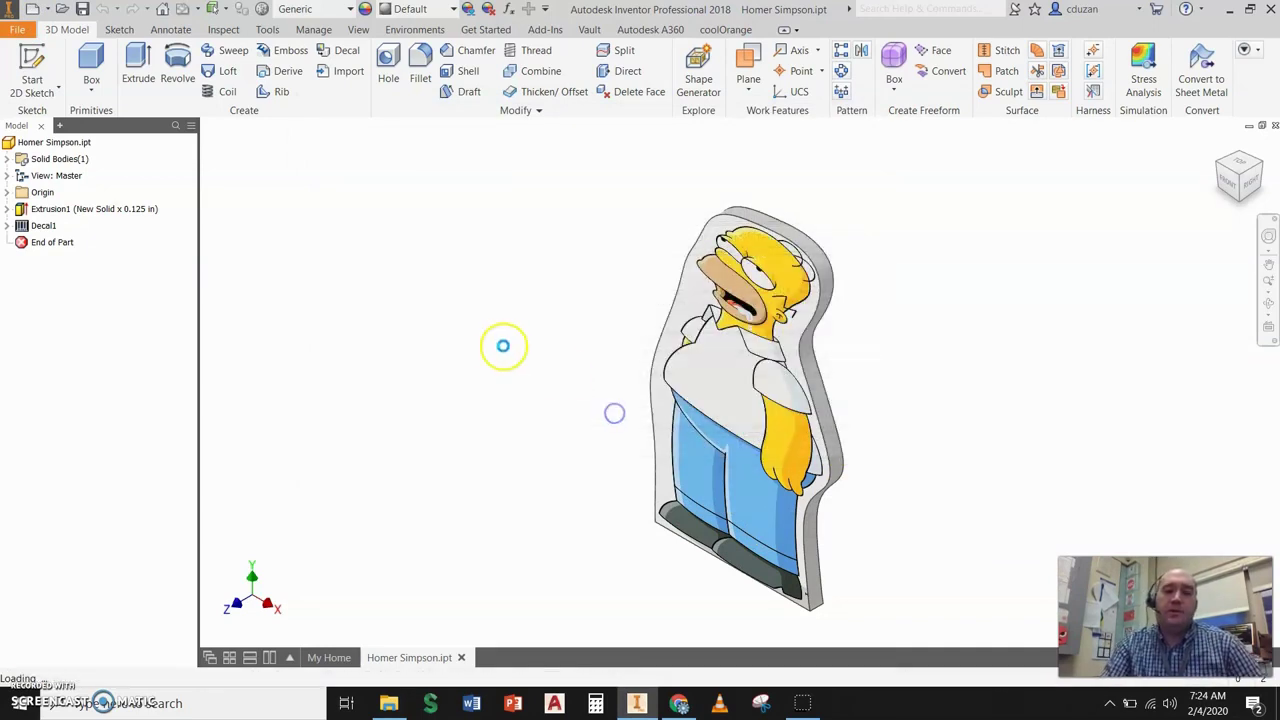
left_click(18, 66)
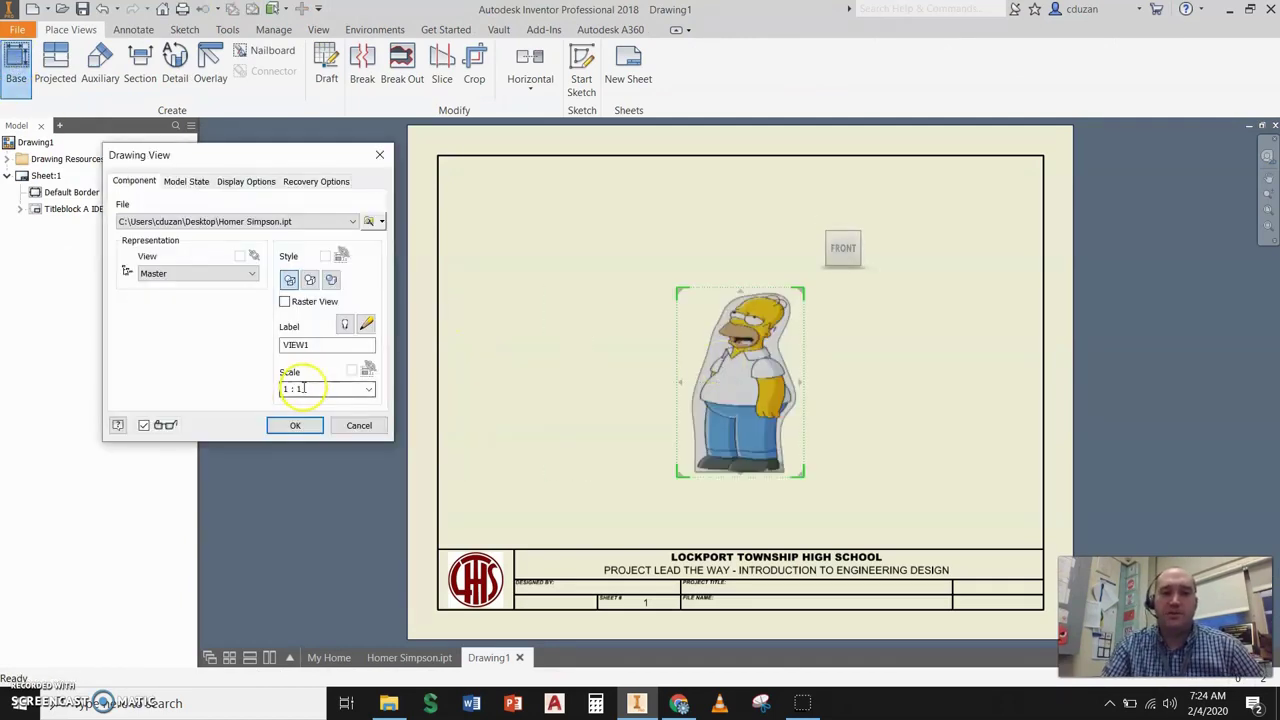
Place a Shaded 1:1 base view of Homer Simpson.ipt at the sheet's left side
left_click(331, 279)
left_click(297, 426)
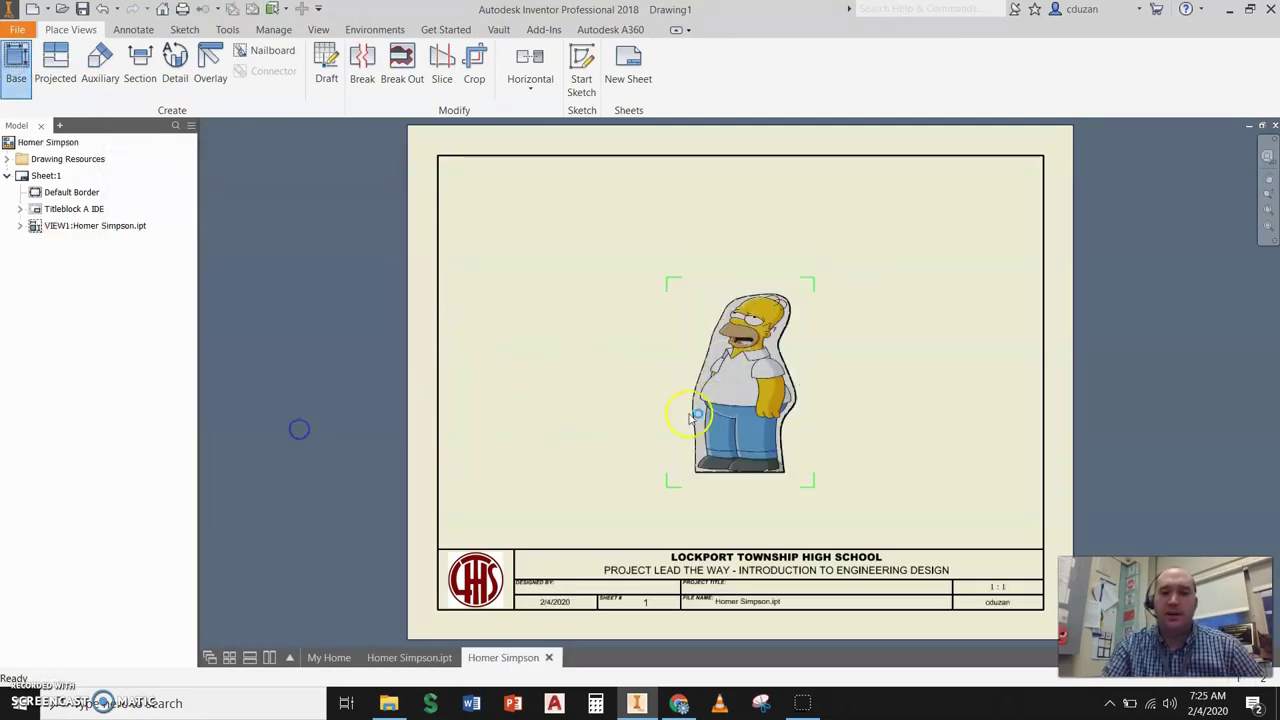
left_click_drag(822, 291, 677, 311)
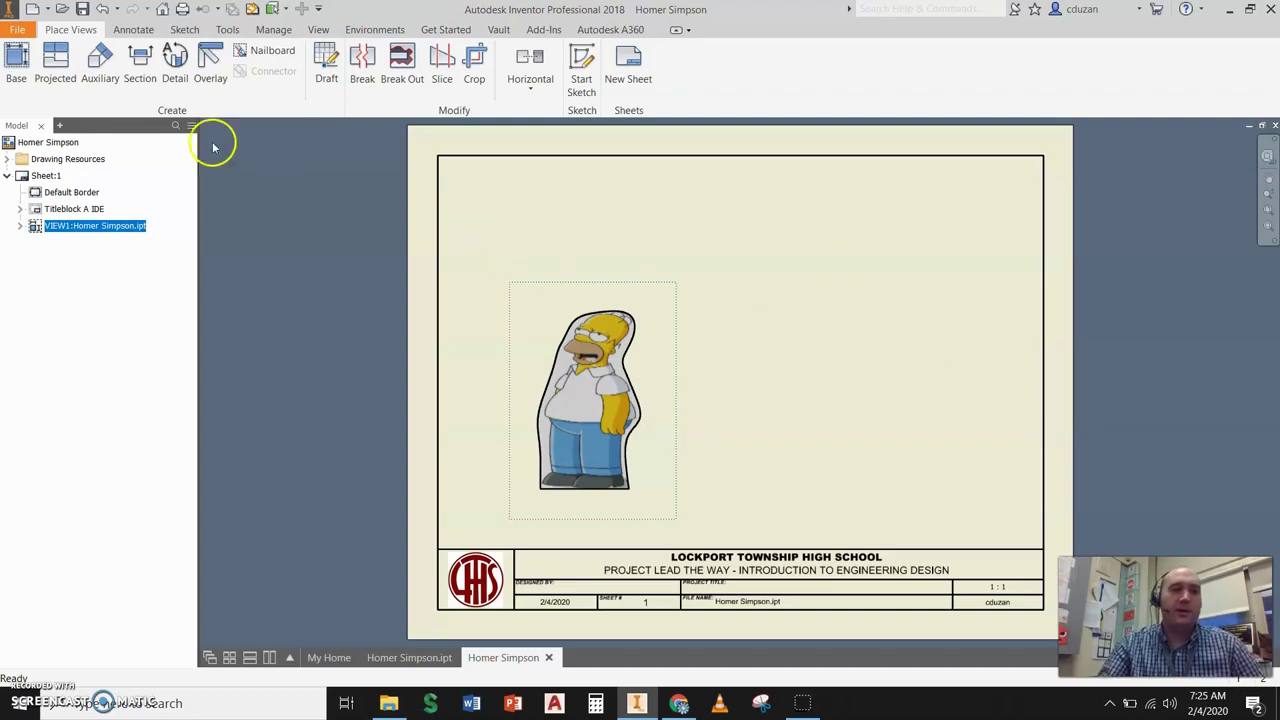
Place a second 1:1 base view, VIEW2, right of VIEW1 in Hidden Line Removed style
left_click(16, 62)
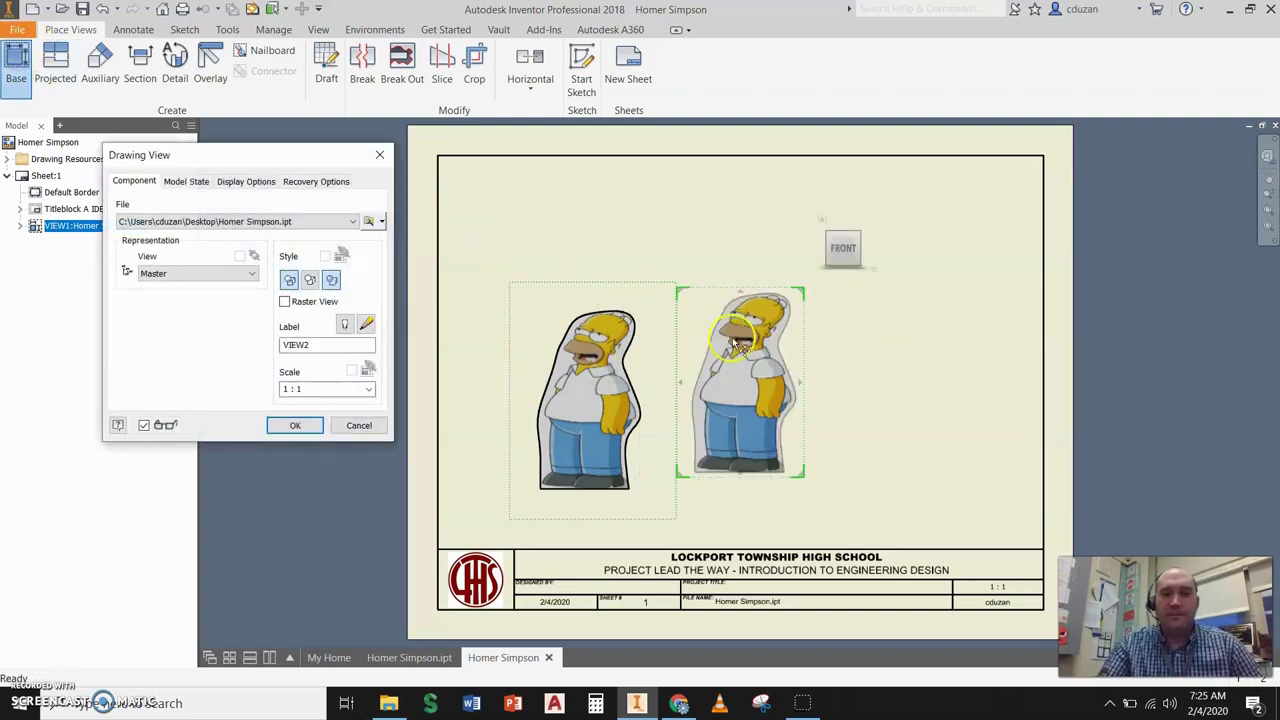
left_click(907, 370)
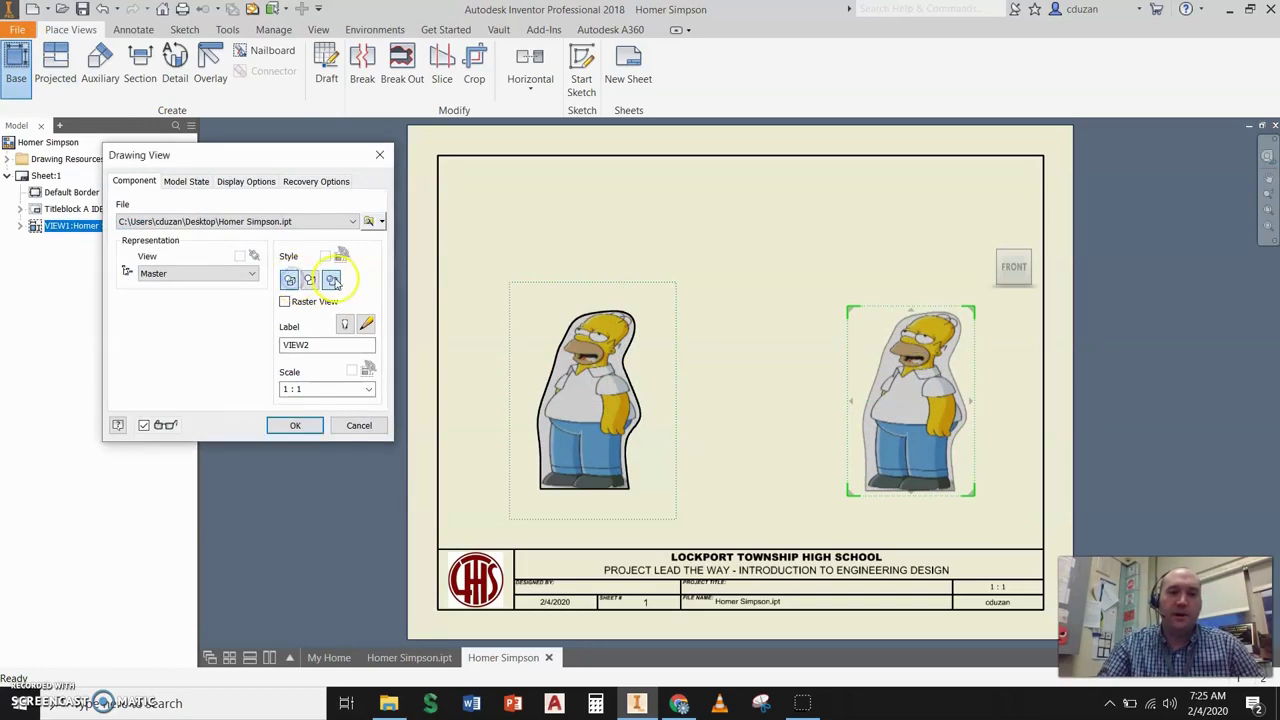
left_click(294, 426)
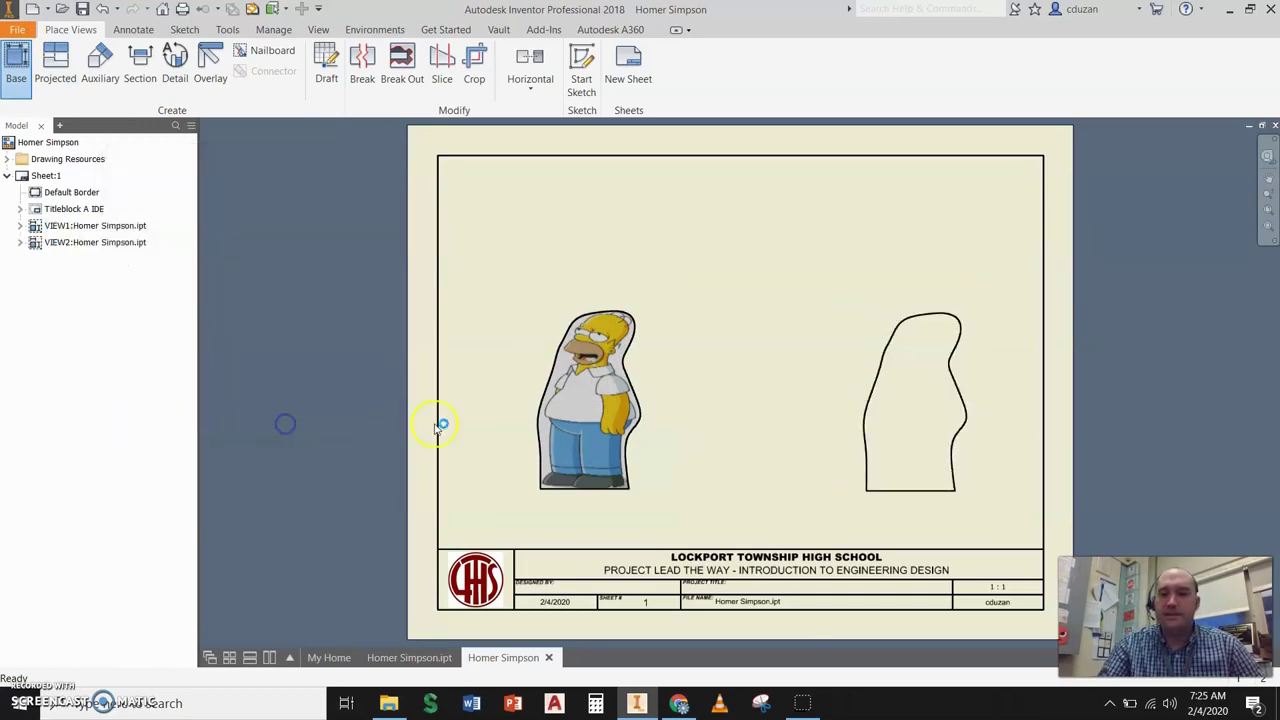
scroll(908, 455, "up", 2)
scroll(915, 465, "down", 2)
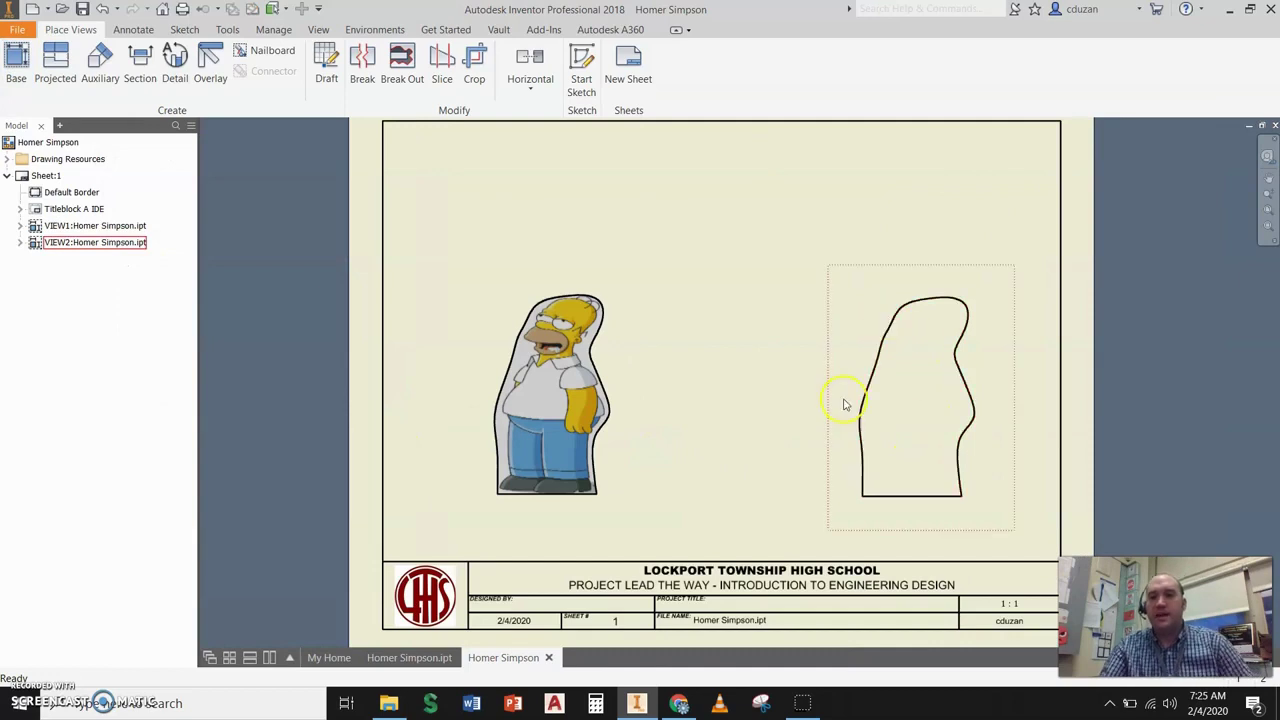